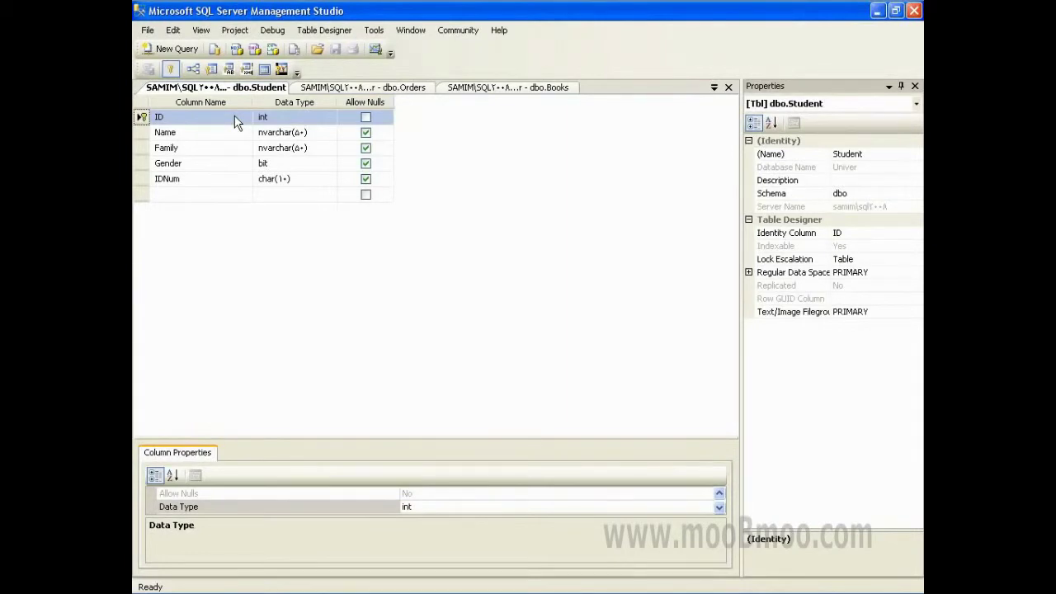
pyautogui.click(193, 179)
pyautogui.click(142, 178)
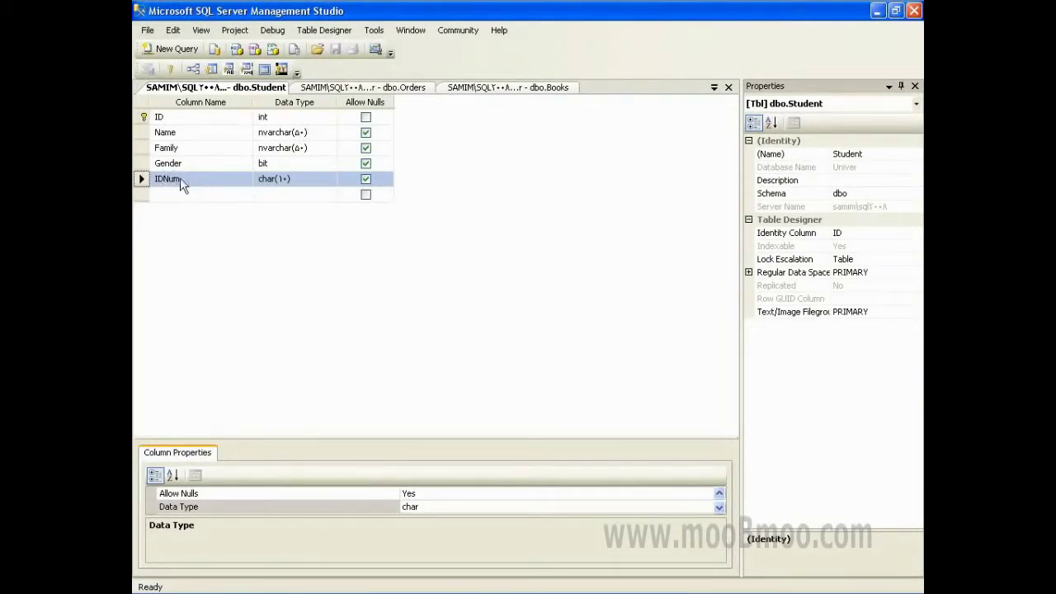
pyautogui.click(169, 165)
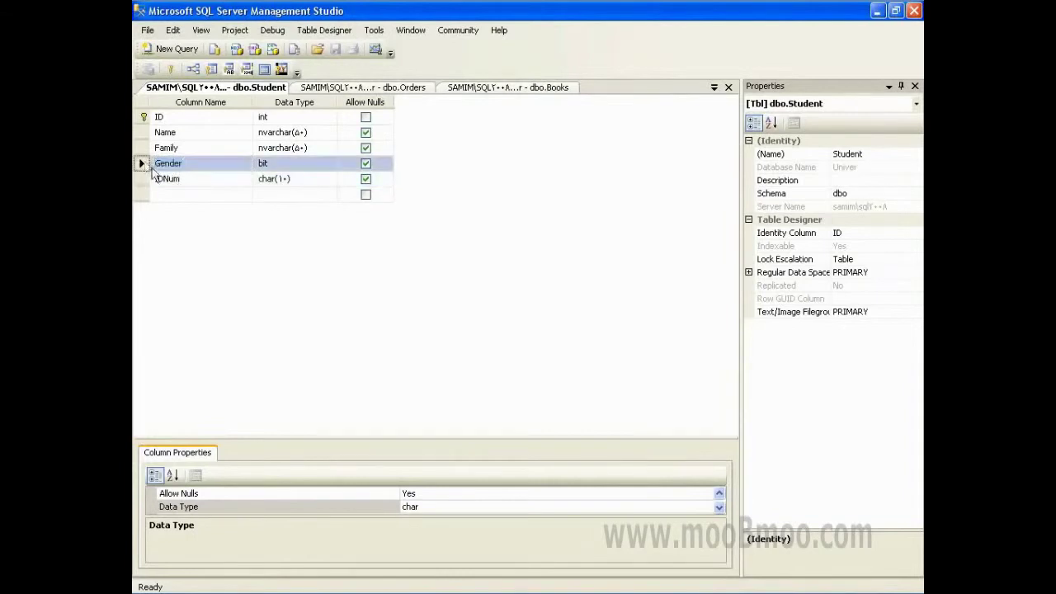
pyautogui.click(173, 194)
pyautogui.click(160, 179)
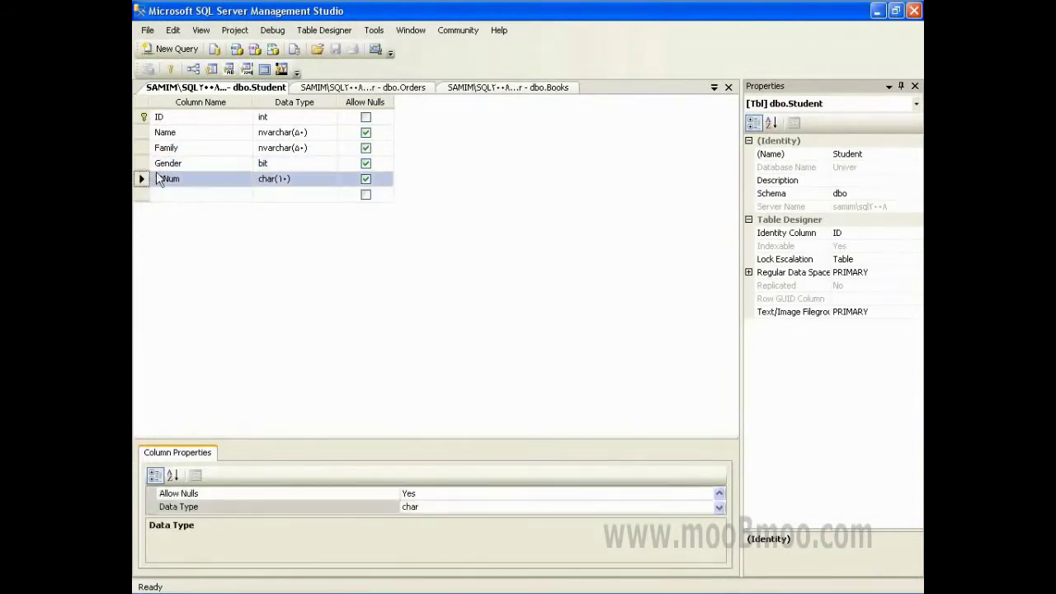
# - Open the Student table's indexes and keys and examine the existing primary key's name and columns
pyautogui.rightClick(150, 166)
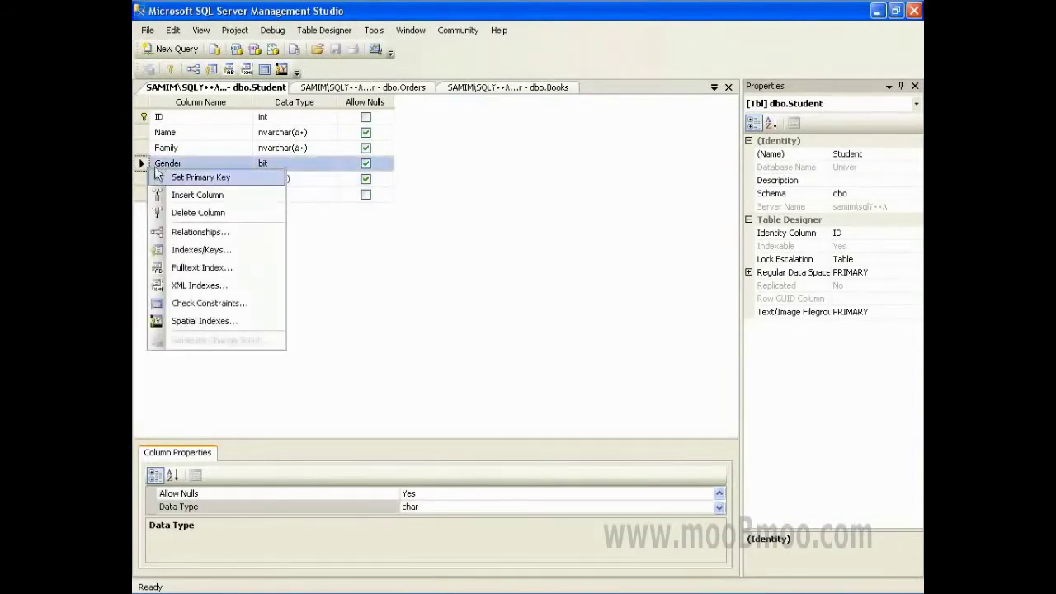
pyautogui.click(194, 251)
pyautogui.moveTo(483, 165); pyautogui.dragTo(471, 97)
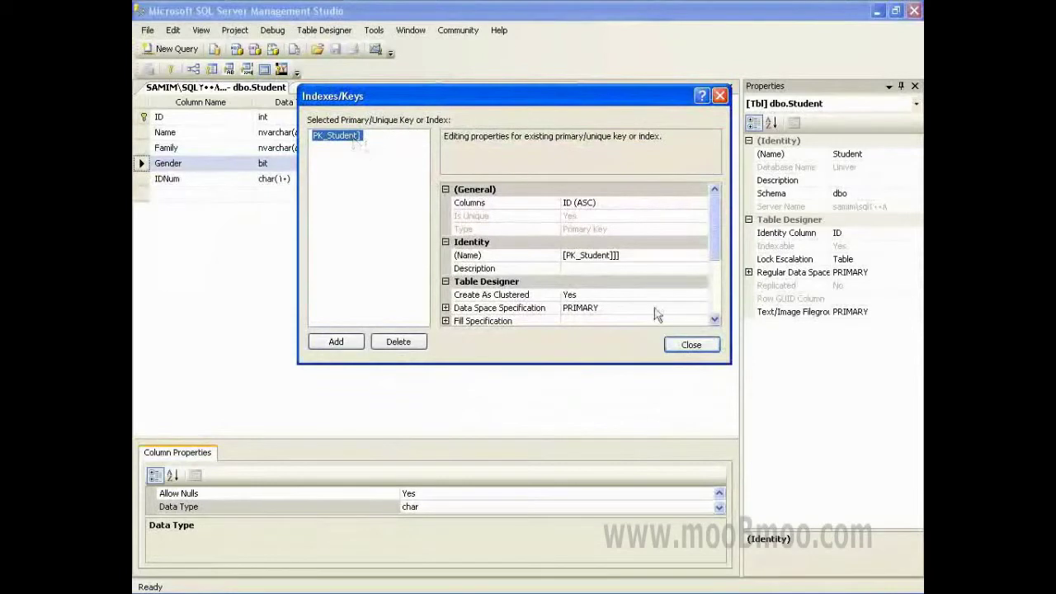
pyautogui.click(536, 256)
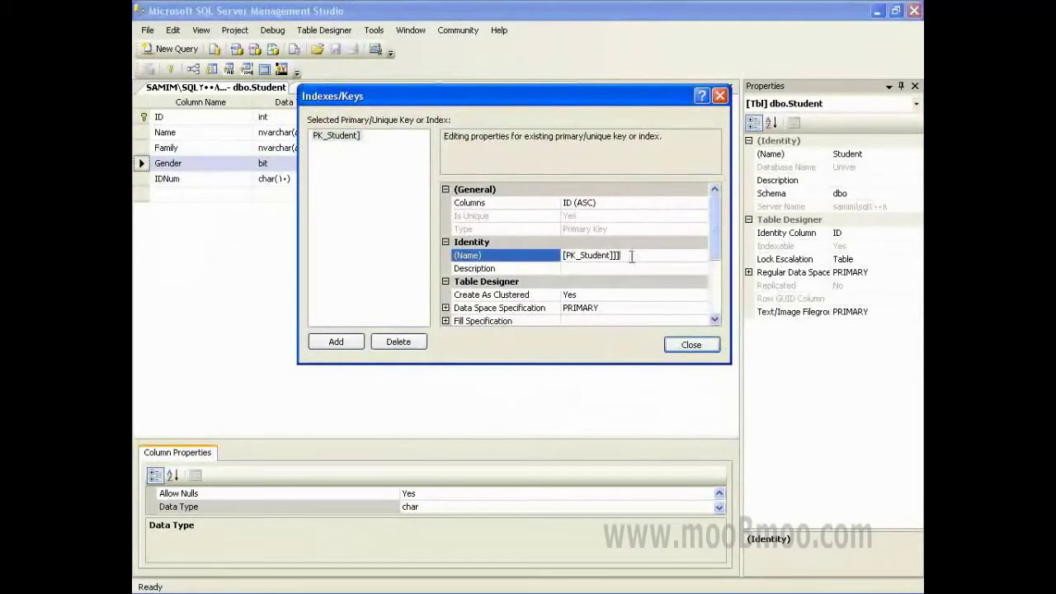
pyautogui.click(495, 204)
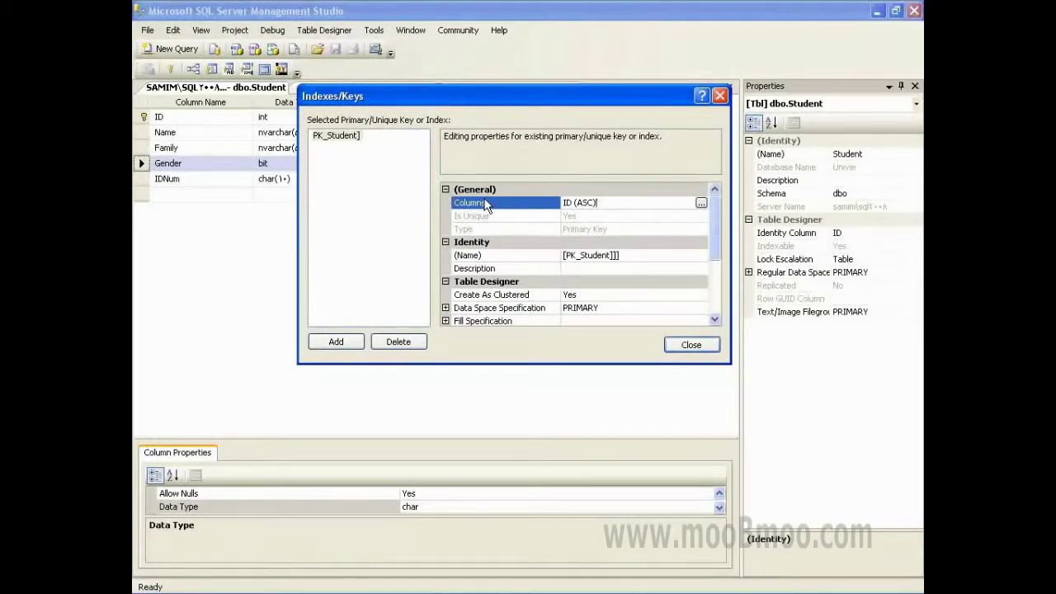
pyautogui.click(337, 138)
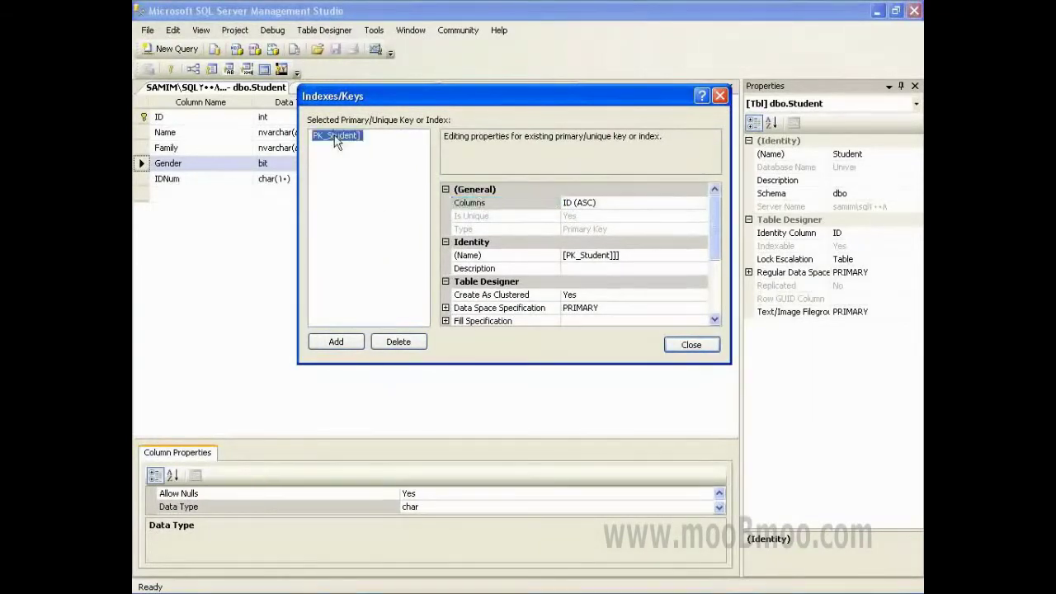
pyautogui.click(493, 204)
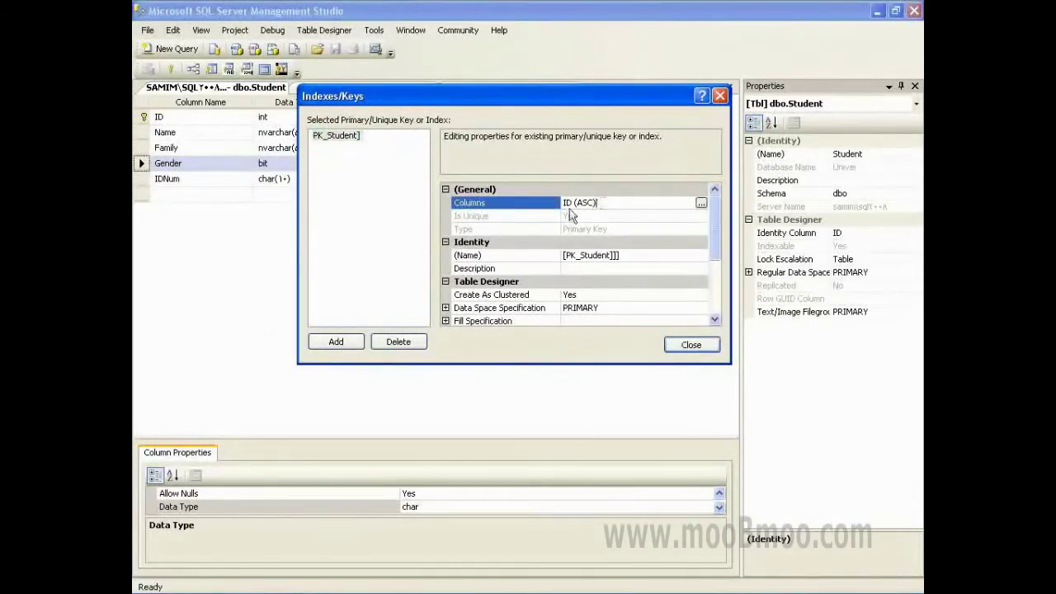
pyautogui.click(336, 140)
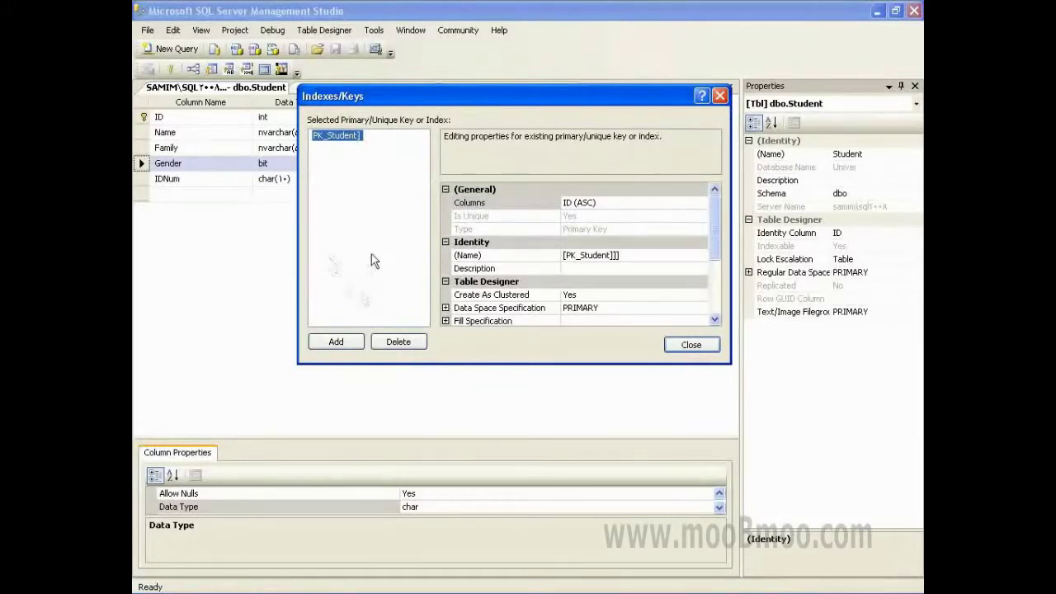
# - Add a new index to the Student table and name it MyIndex
pyautogui.click(349, 345)
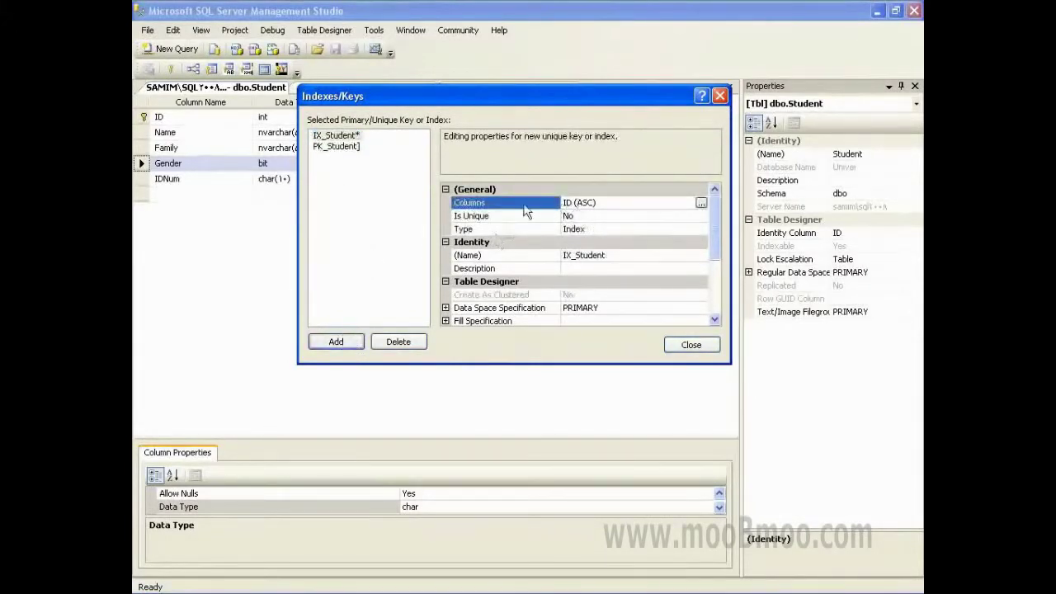
pyautogui.click(511, 259)
pyautogui.click(609, 255)
pyautogui.moveTo(608, 255); pyautogui.dragTo(557, 254)
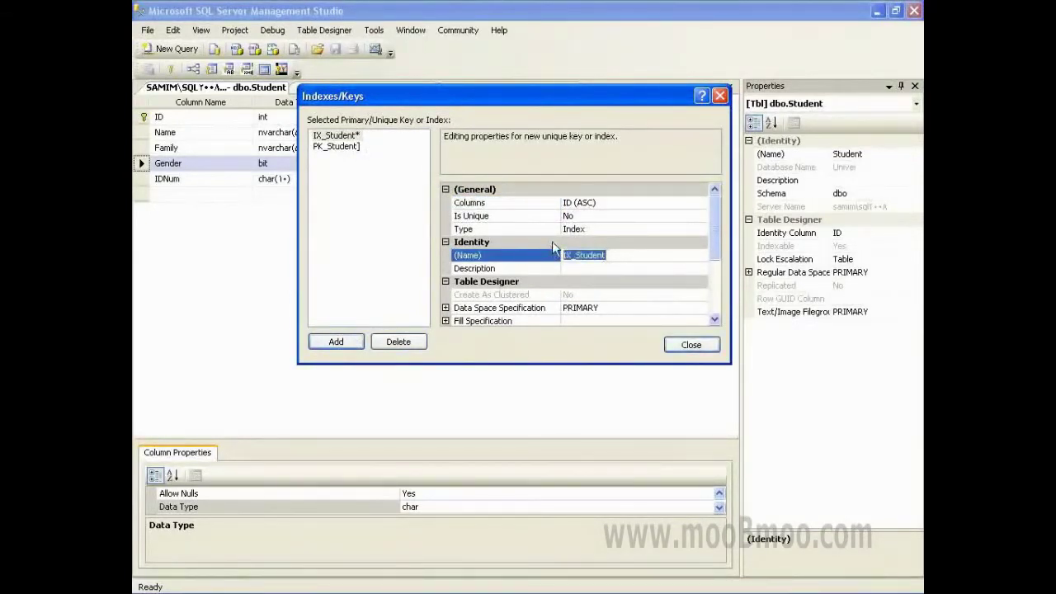
pyautogui.write('MyIn')
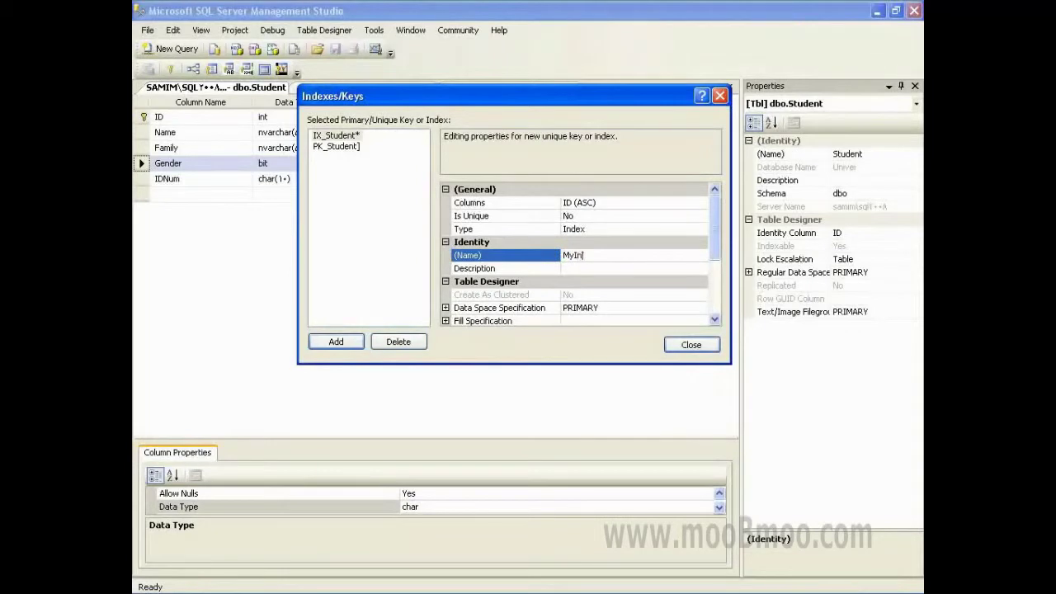
pyautogui.write('dex')
# - Give MyIndex the description "Index On IDNum"
pyautogui.click(476, 269)
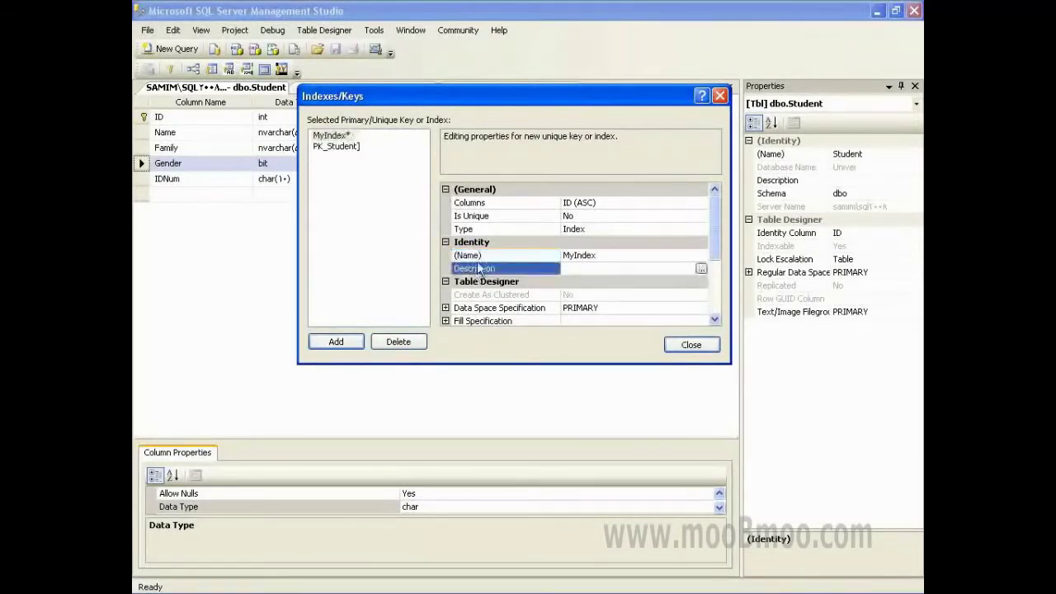
pyautogui.click(599, 268)
pyautogui.click(700, 270)
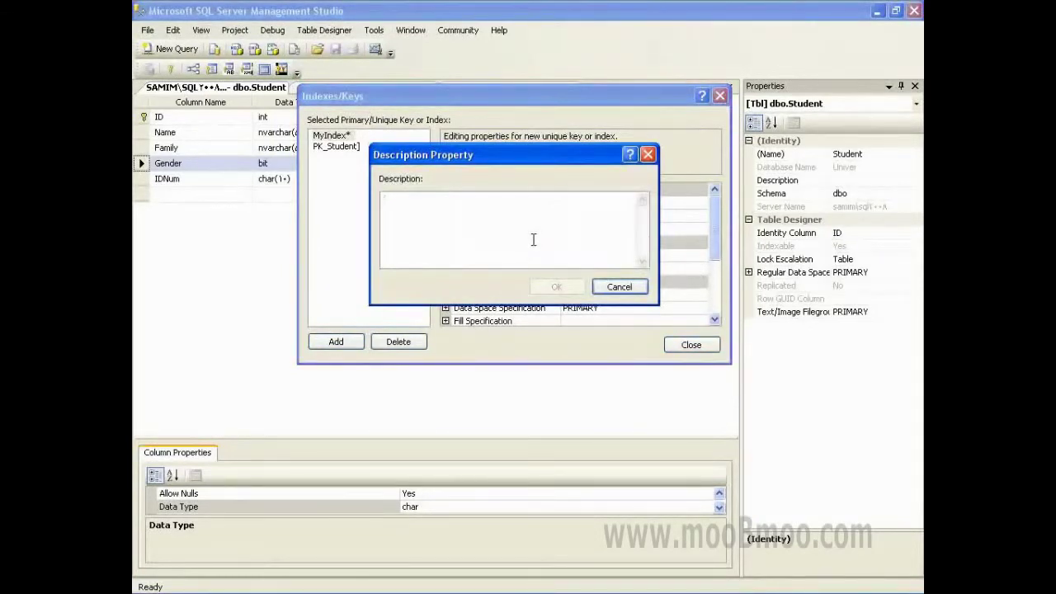
pyautogui.write('Index On IDNum')
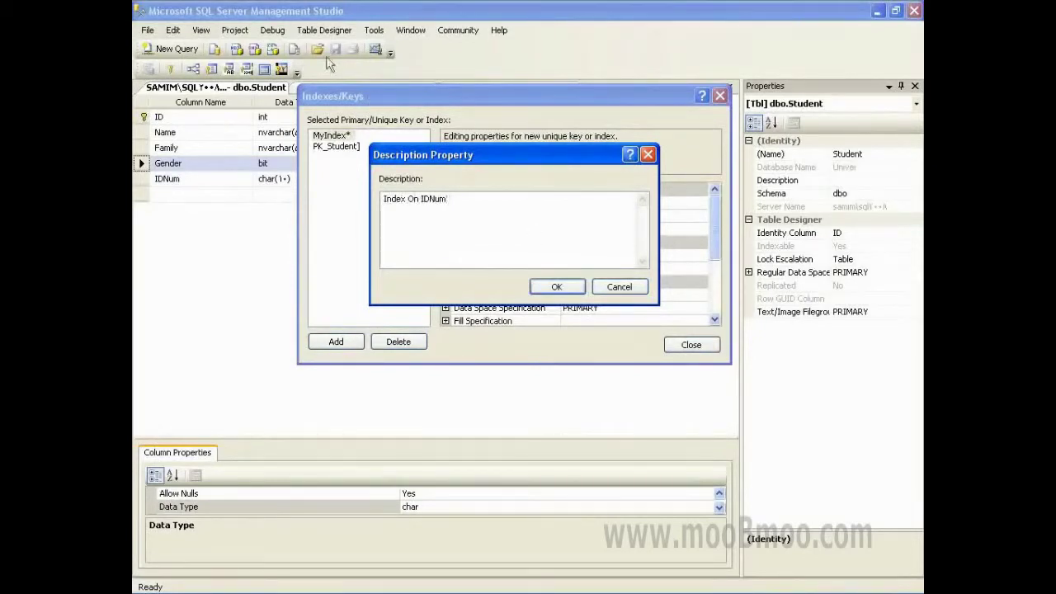
pyautogui.click(569, 288)
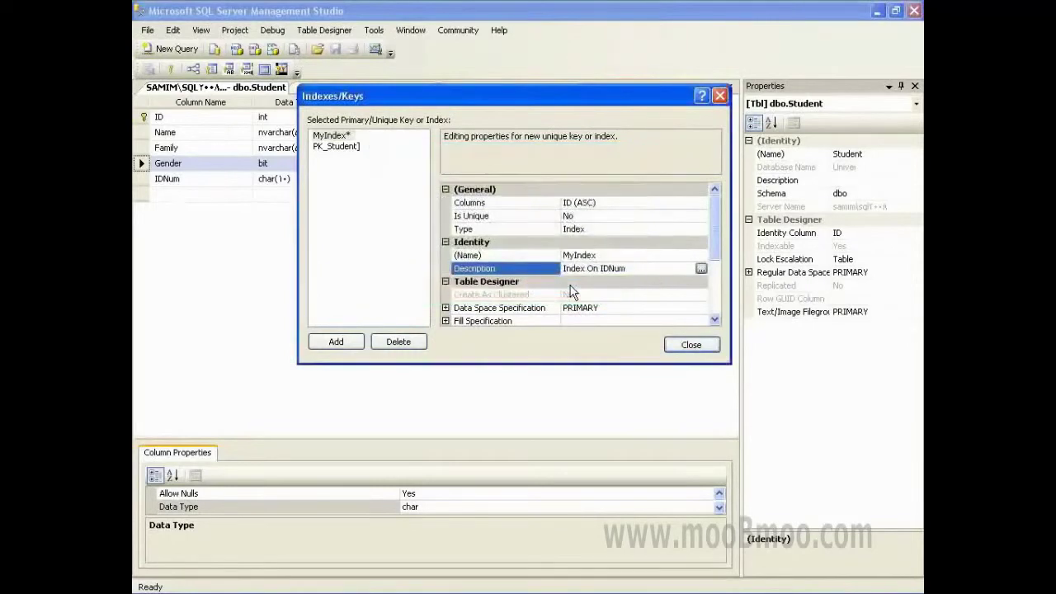
# - Set the indexed column of MyIndex to IDNum with ascending sort order
pyautogui.click(508, 210)
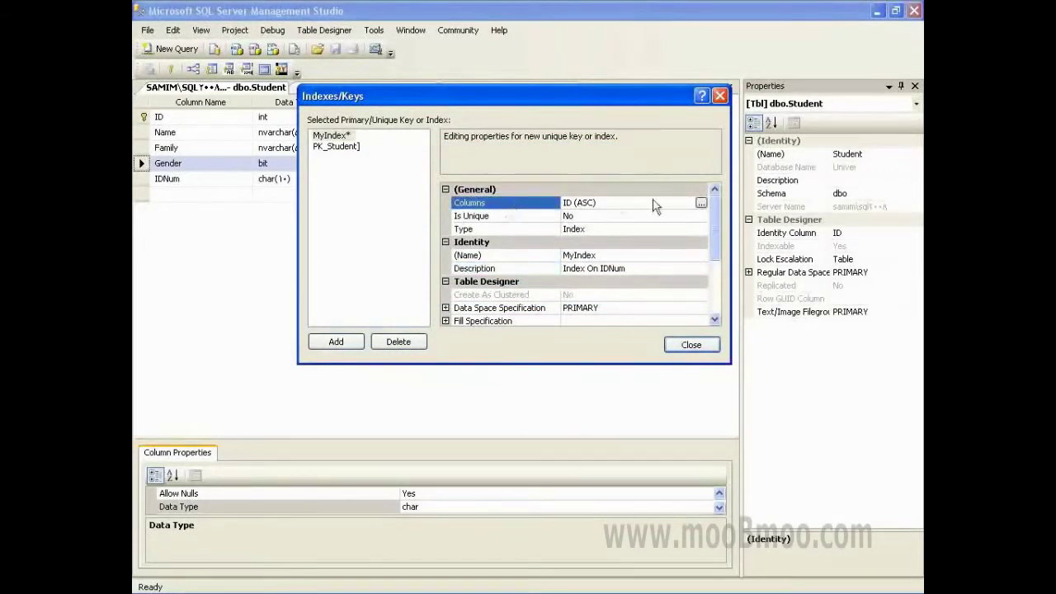
pyautogui.click(700, 203)
pyautogui.click(504, 169)
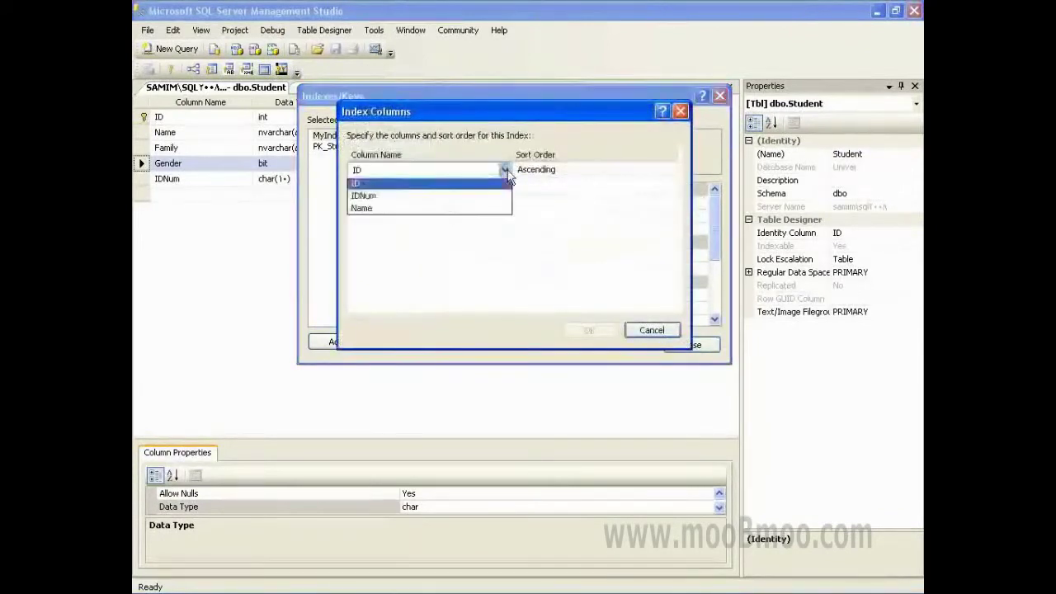
pyautogui.click(393, 237)
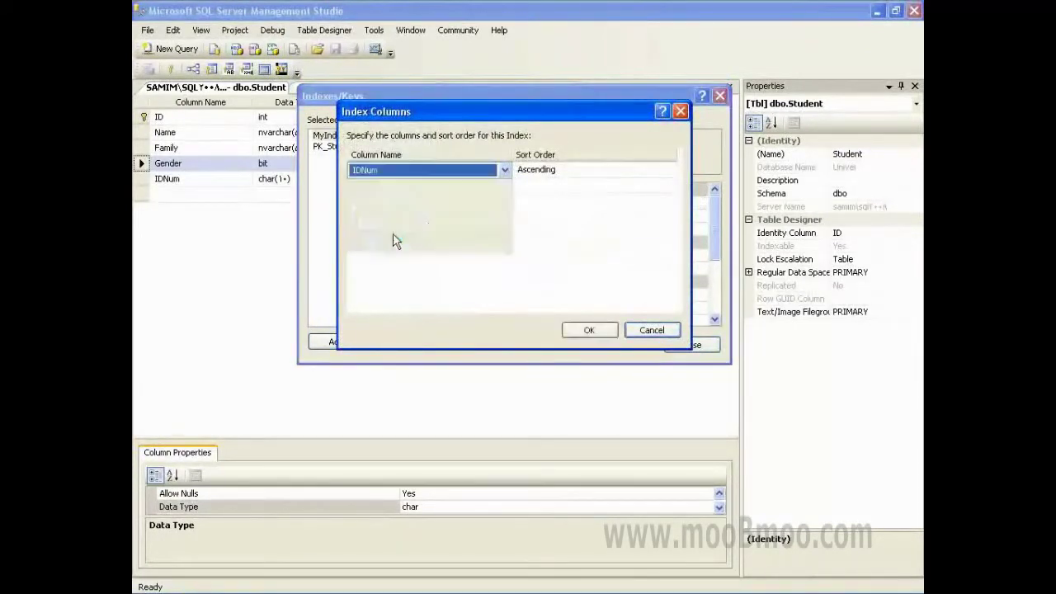
pyautogui.click(527, 171)
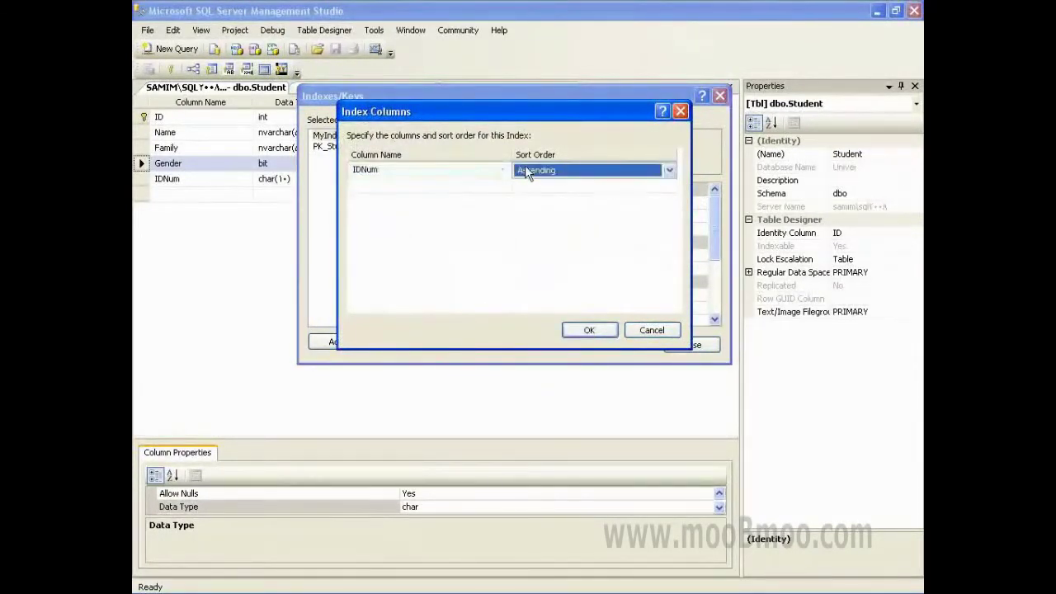
pyautogui.click(668, 170)
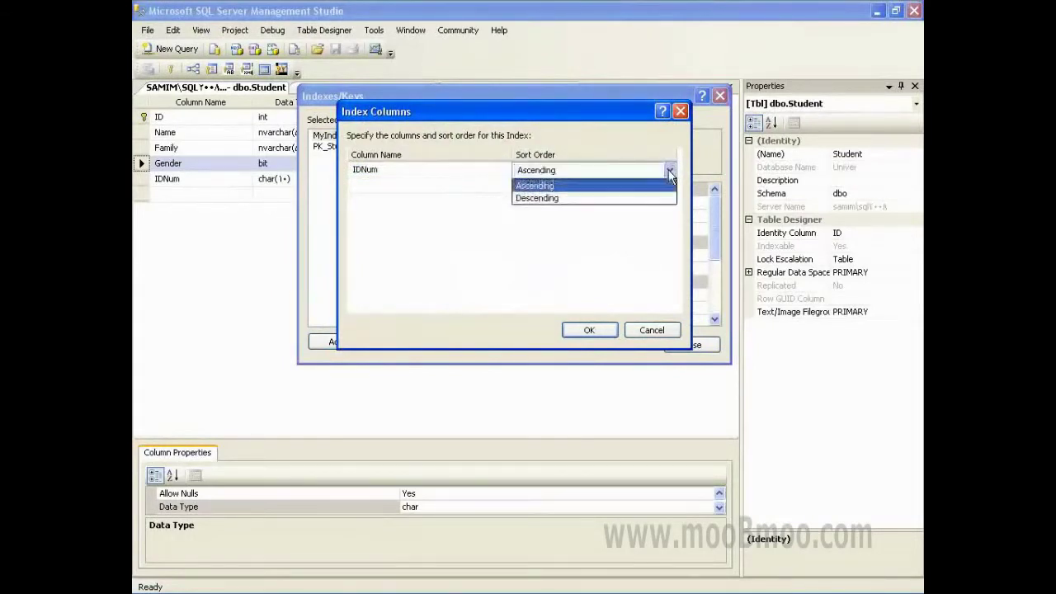
pyautogui.click(623, 199)
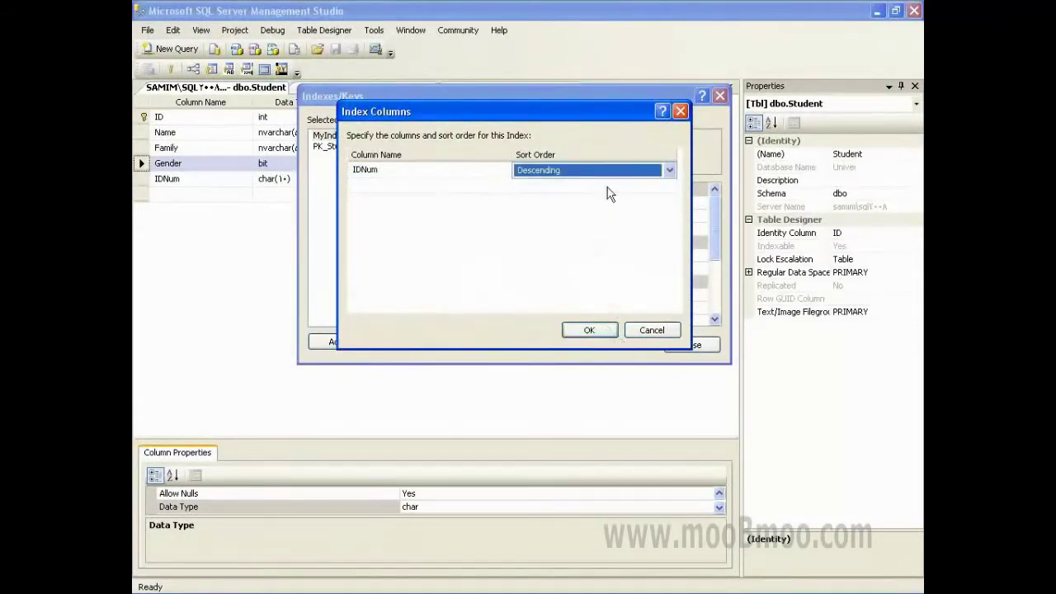
pyautogui.click(668, 170)
pyautogui.click(594, 198)
pyautogui.click(589, 329)
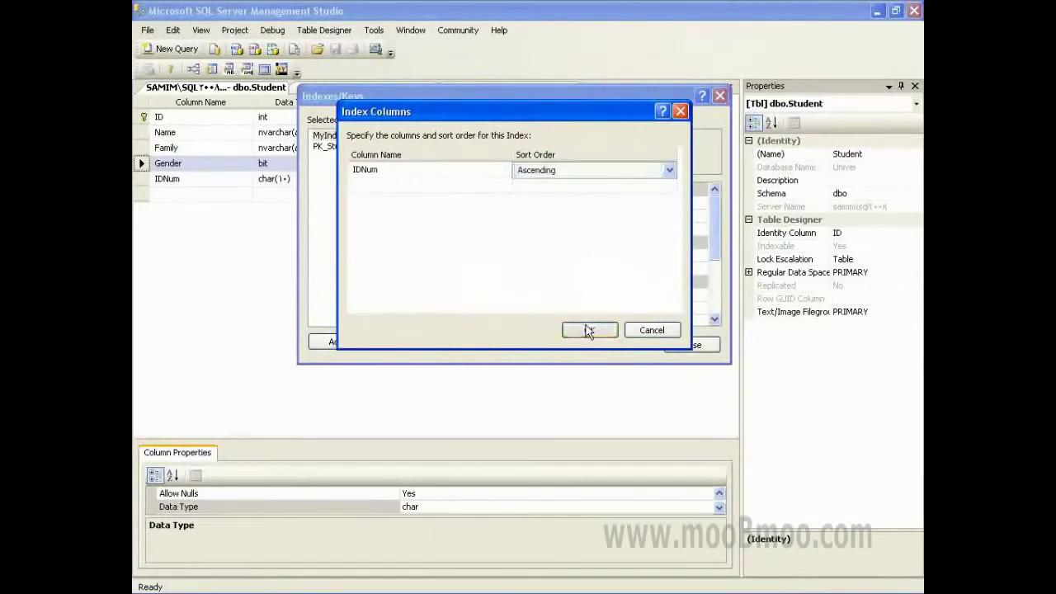
# - Switch the Is Unique property of MyIndex to Yes and back to No
pyautogui.click(496, 216)
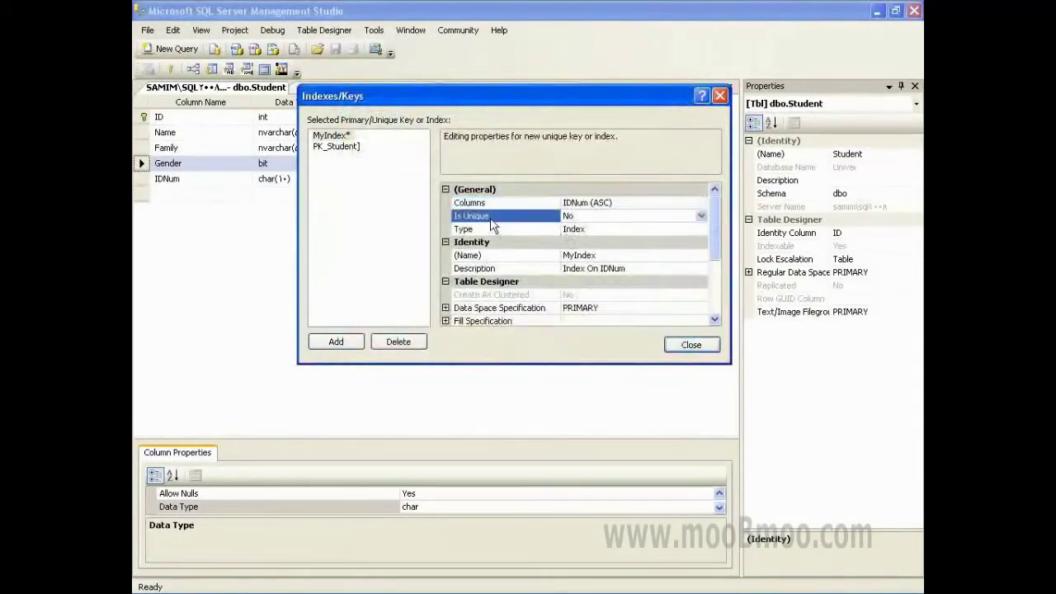
pyautogui.moveTo(445, 208); pyautogui.dragTo(701, 218)
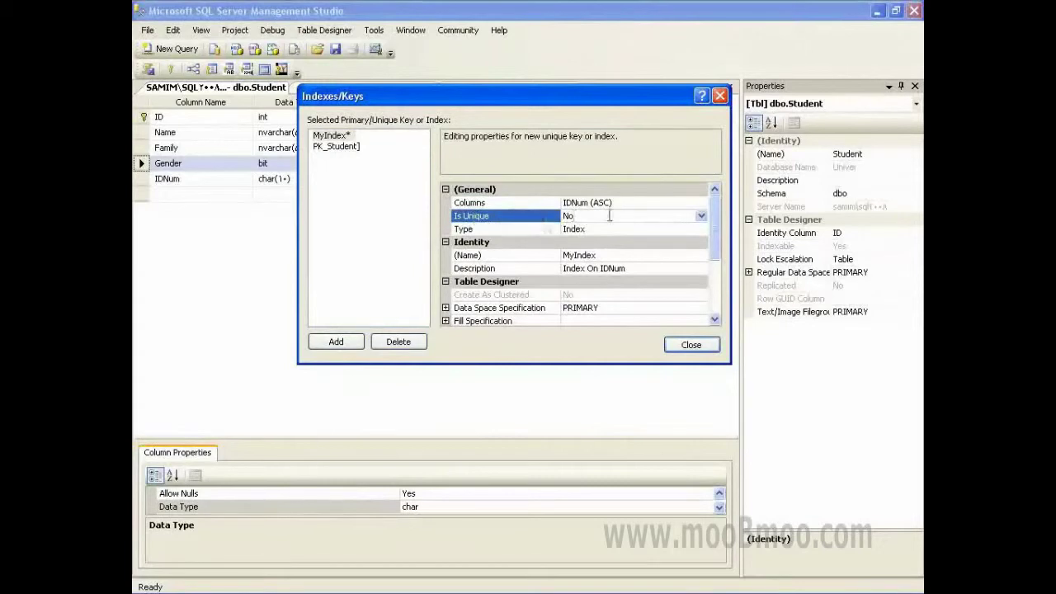
pyautogui.click(701, 216)
pyautogui.click(621, 230)
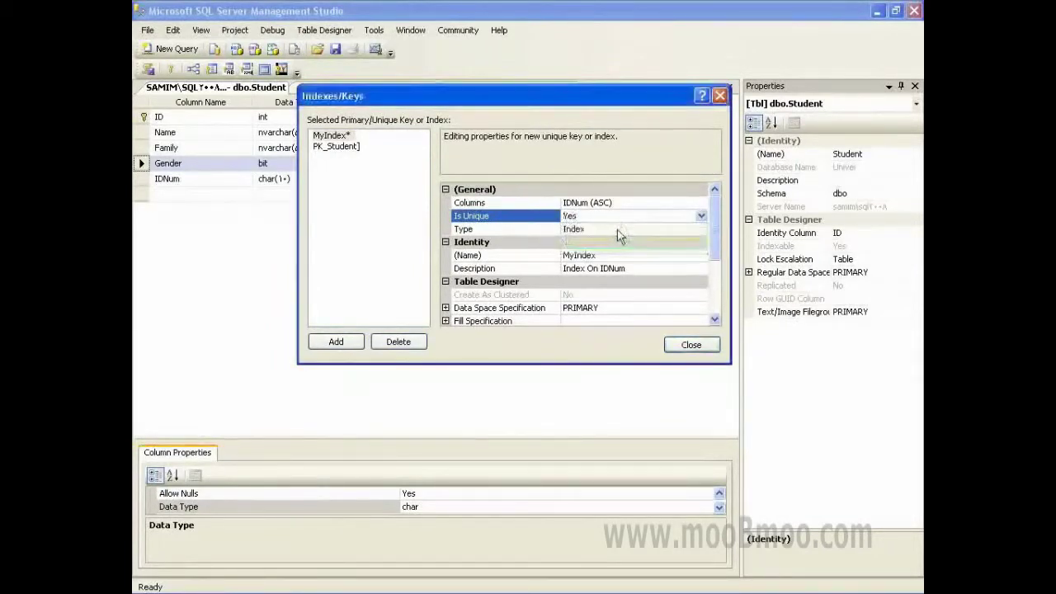
pyautogui.click(700, 216)
pyautogui.click(620, 243)
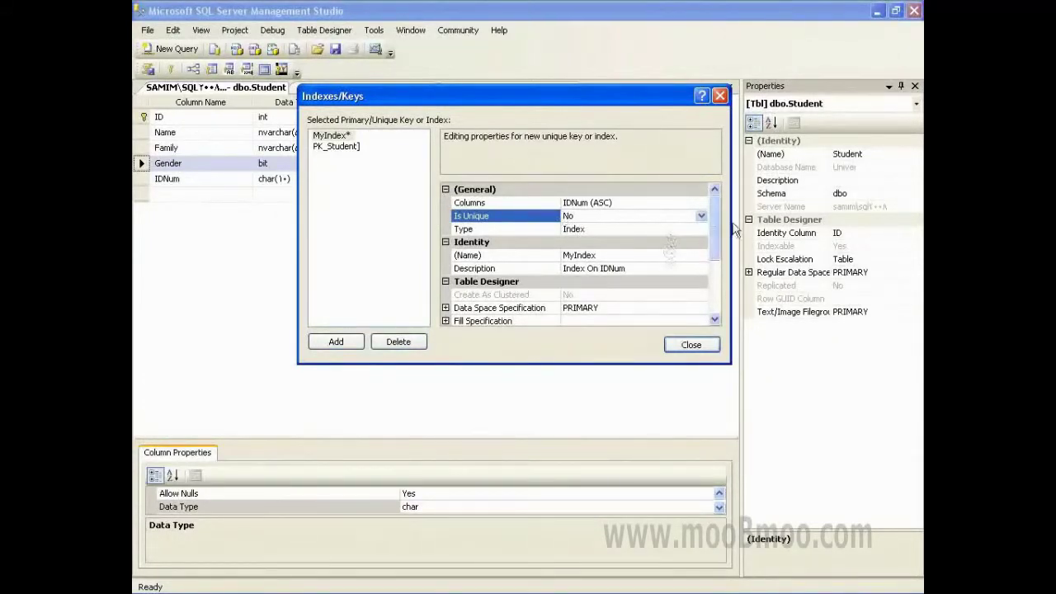
# - Check the name and description of MyIndex and close the Indexes/Keys dialog
pyautogui.moveTo(717, 221)
pyautogui.mouseDown()
pyautogui.moveTo(720, 281)
pyautogui.moveTo(723, 216)
pyautogui.mouseUp()
pyautogui.click(487, 269)
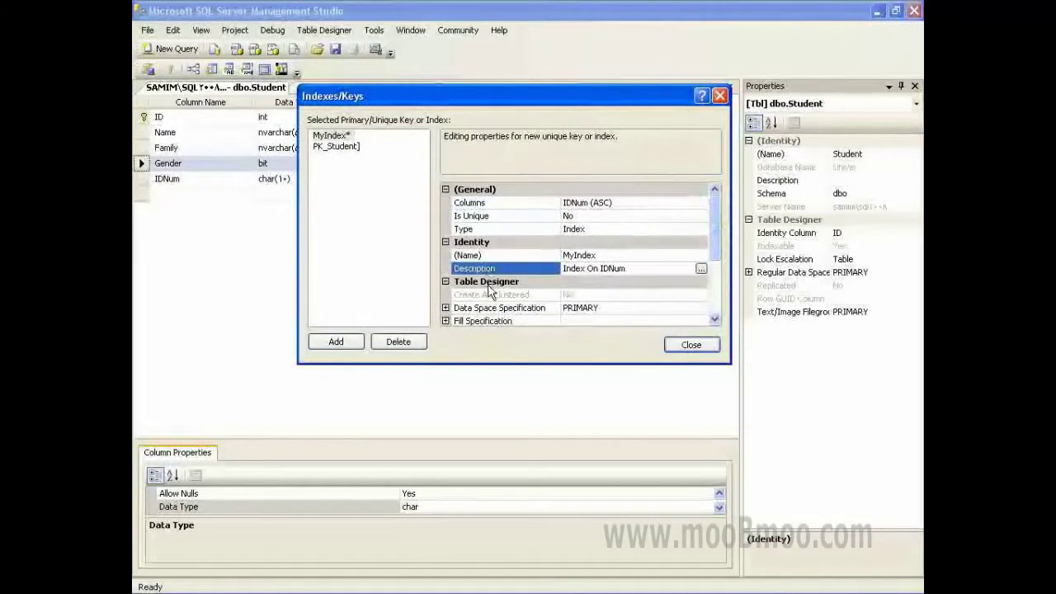
pyautogui.click(488, 295)
pyautogui.click(487, 268)
pyautogui.click(485, 255)
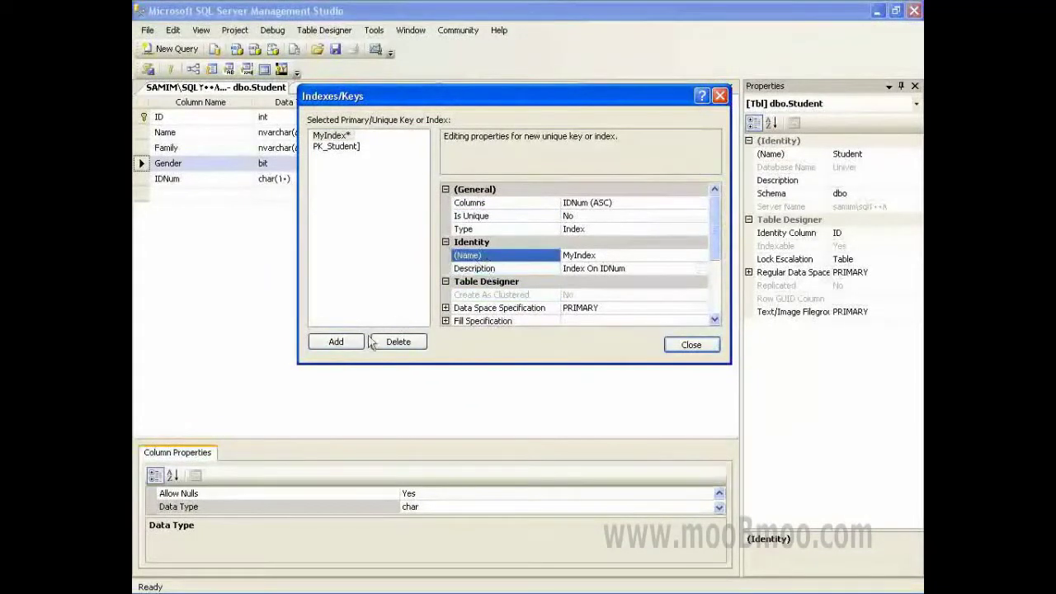
pyautogui.click(678, 349)
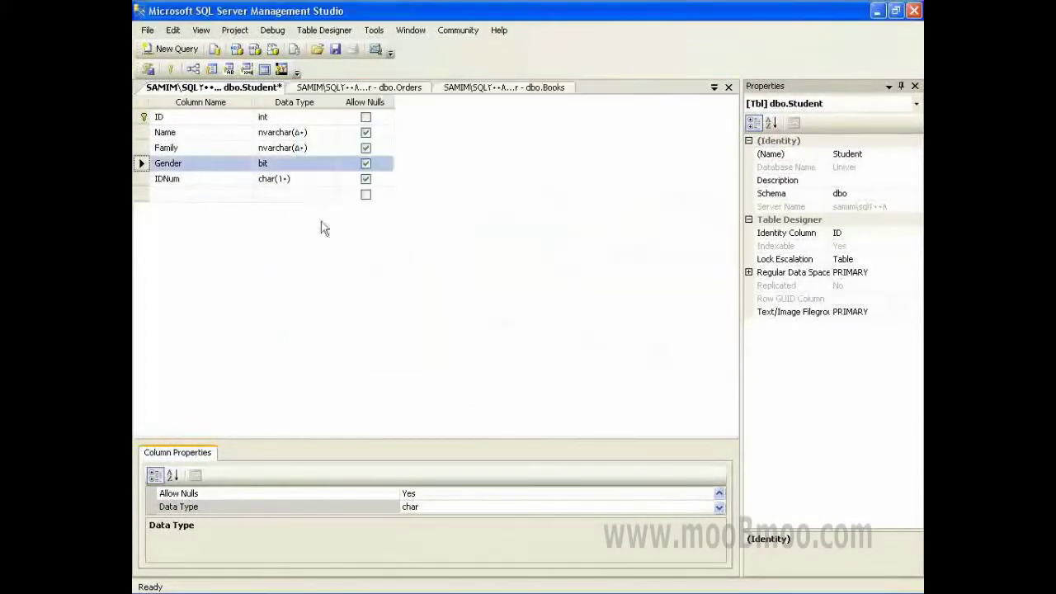
# - Add a second index to the Student table and set its column to Name with ascending sort order
pyautogui.rightClick(198, 174)
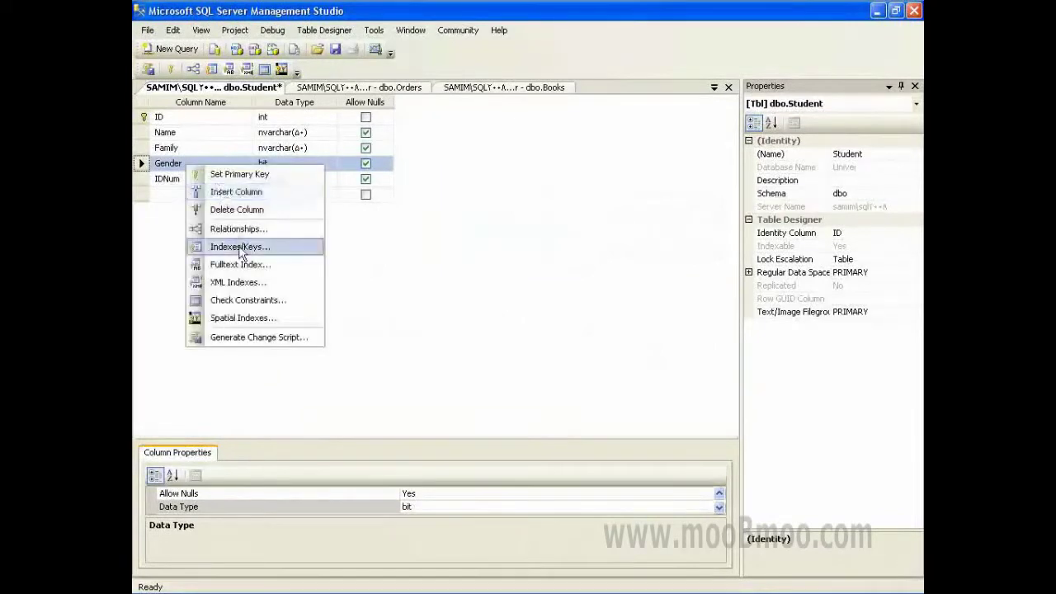
pyautogui.click(235, 245)
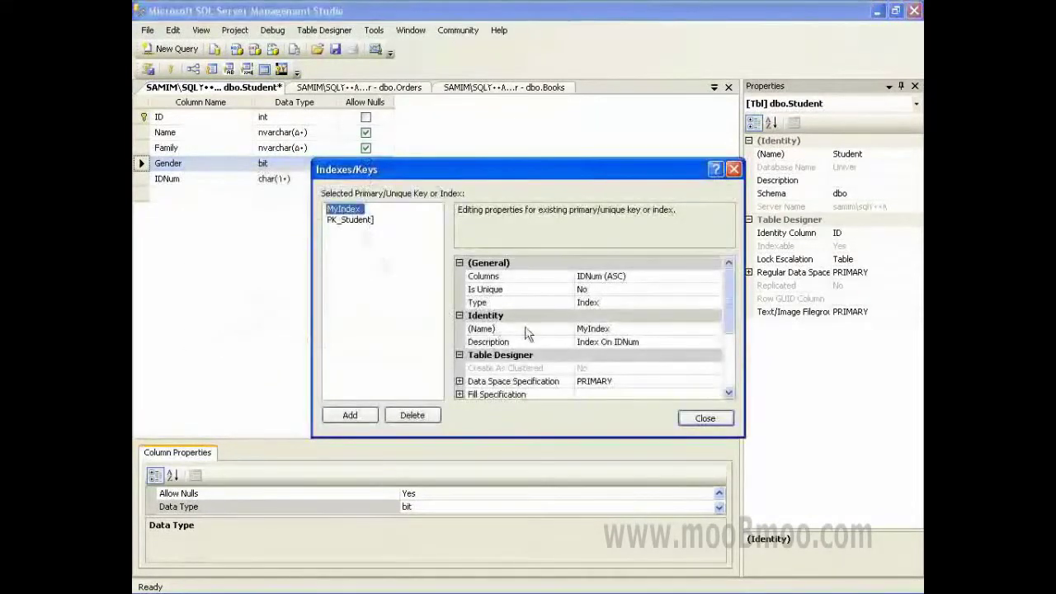
pyautogui.click(366, 417)
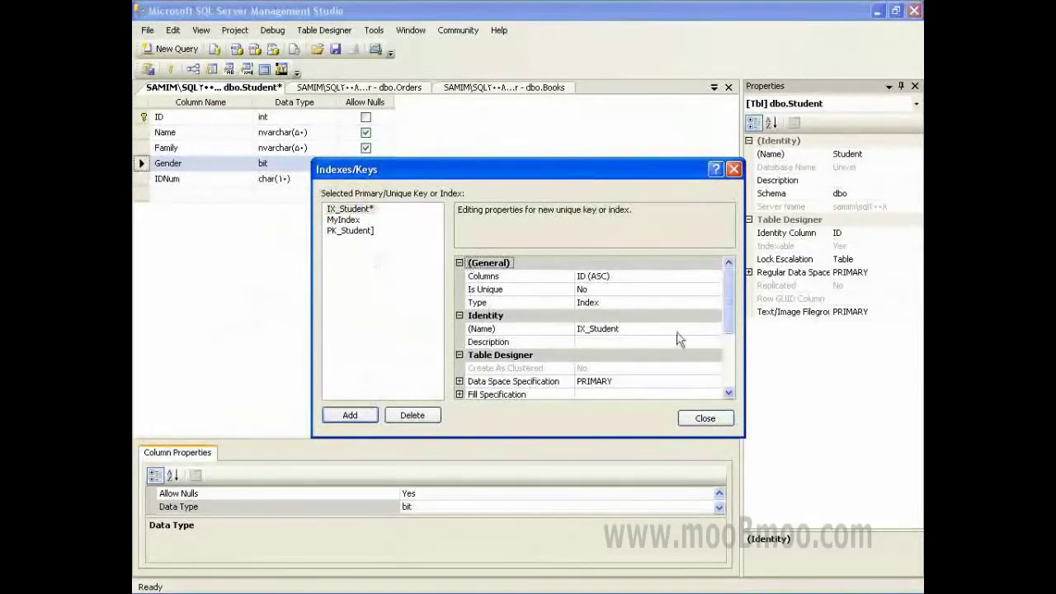
pyautogui.click(642, 276)
pyautogui.click(715, 275)
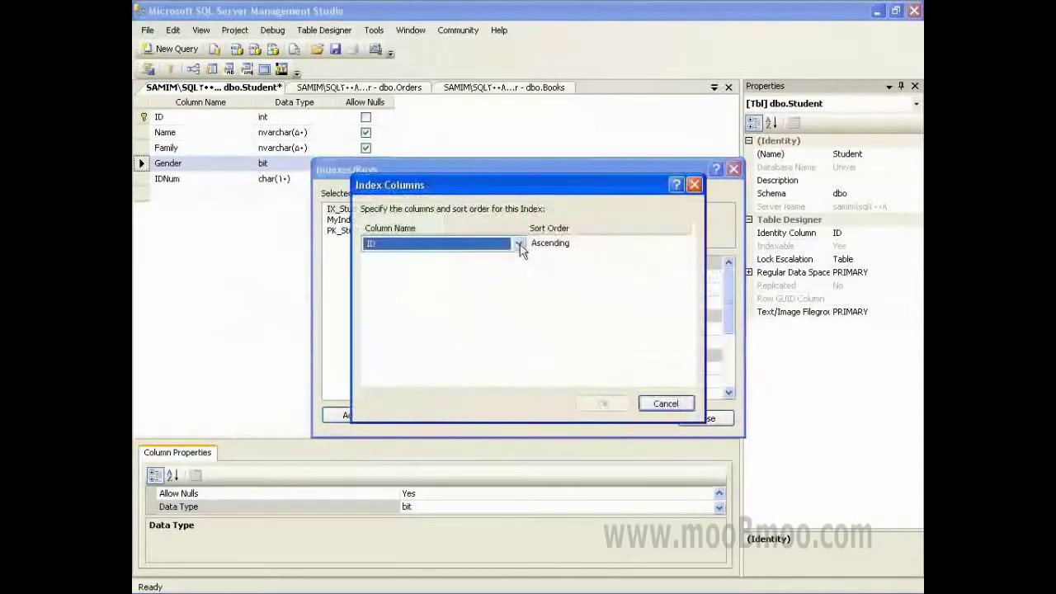
pyautogui.click(518, 244)
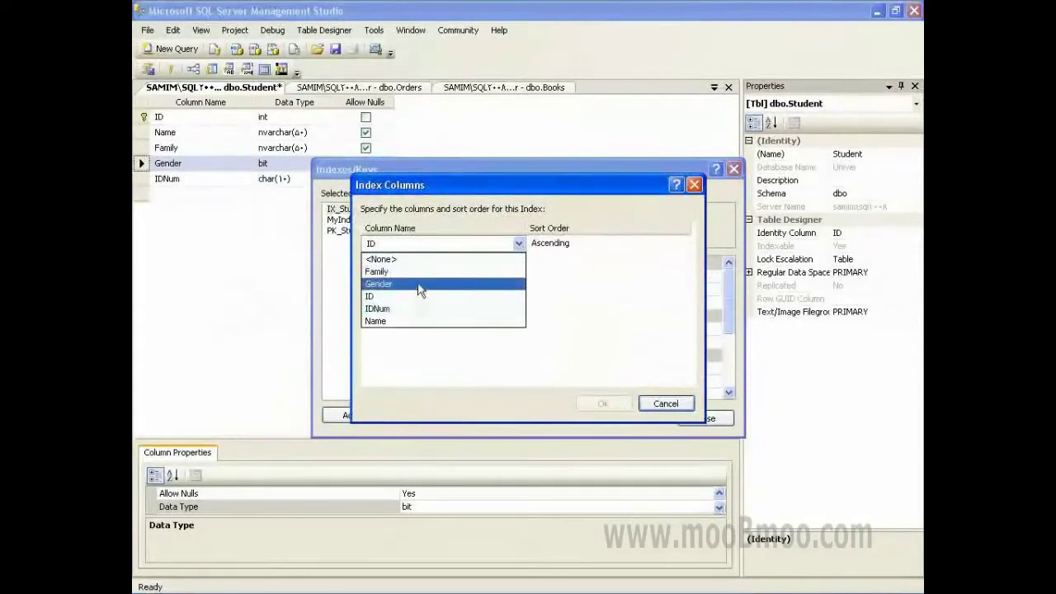
pyautogui.click(414, 322)
pyautogui.click(602, 403)
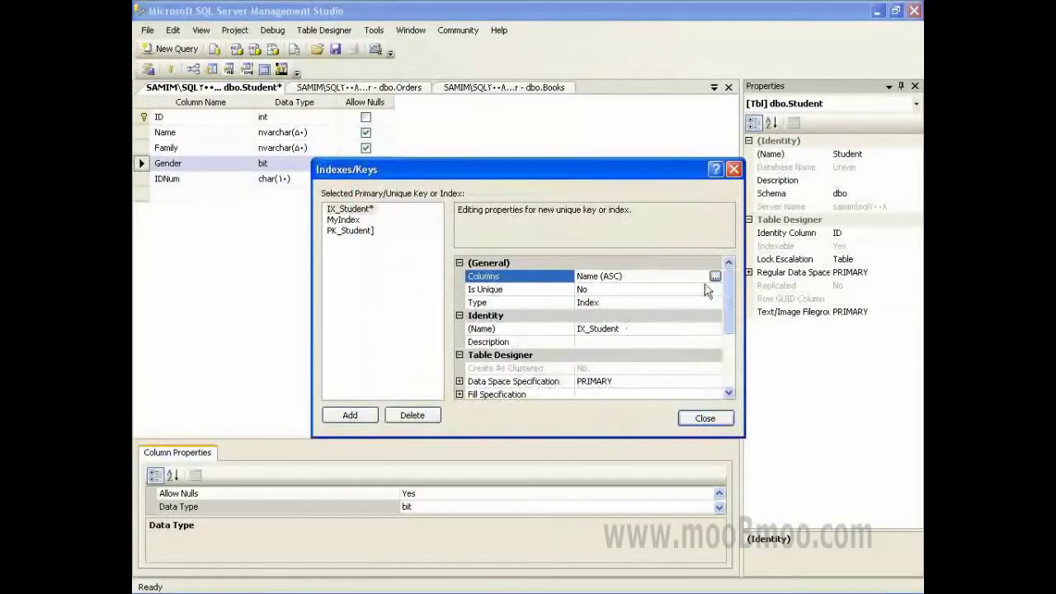
# - Change the type of the new index to Unique Key
pyautogui.moveTo(730, 283); pyautogui.dragTo(731, 303)
pyautogui.scroll(2, 731, 303)
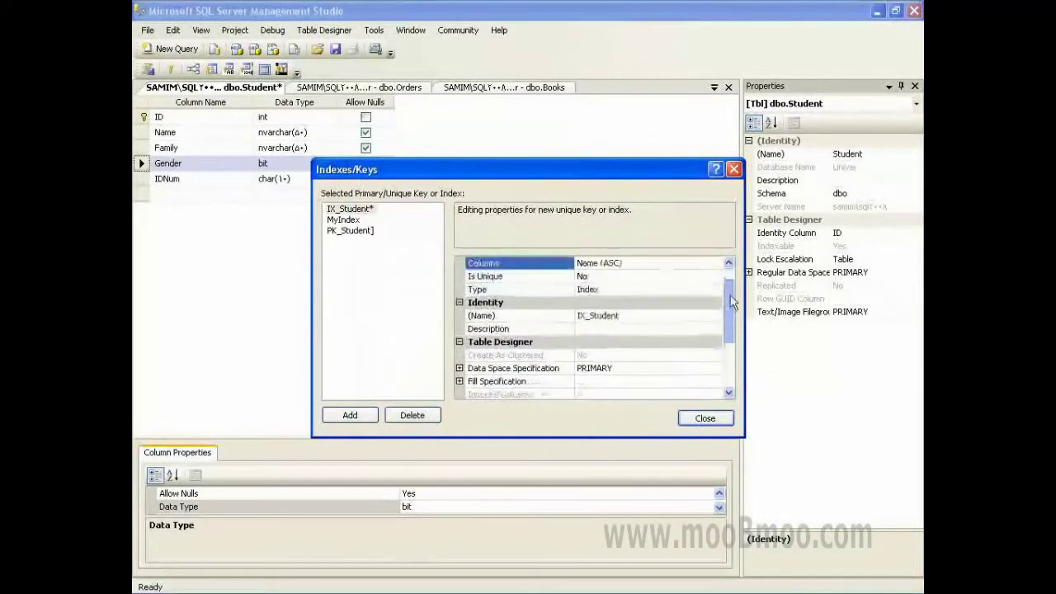
pyautogui.click(493, 290)
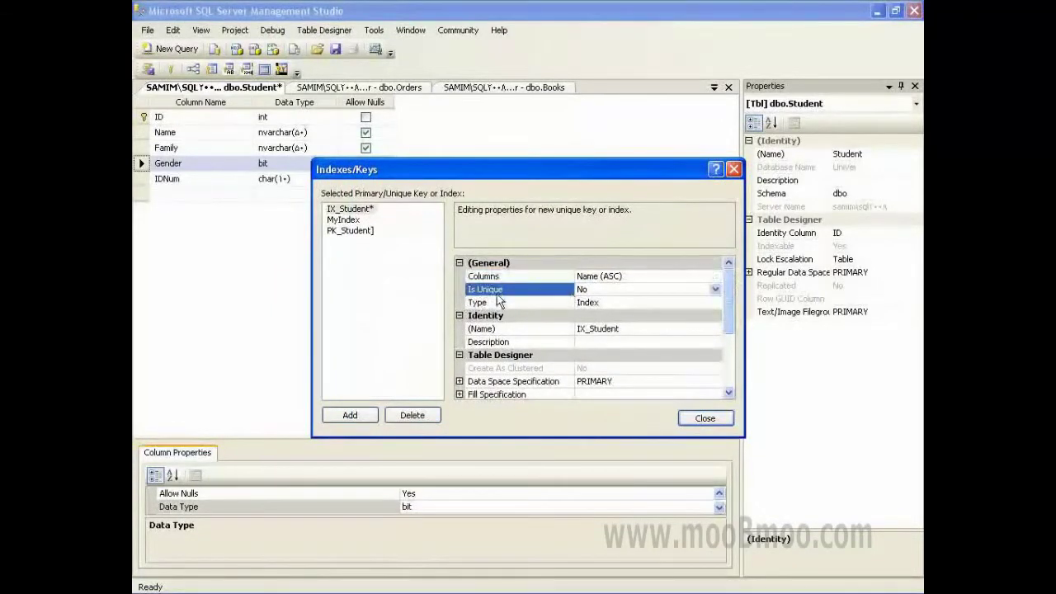
pyautogui.click(715, 290)
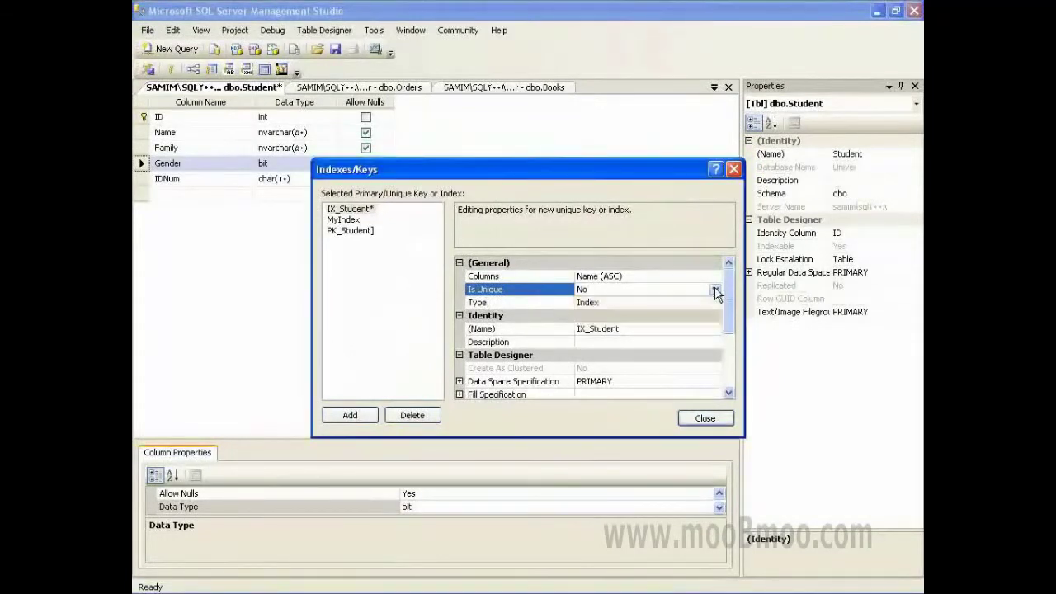
pyautogui.click(521, 312)
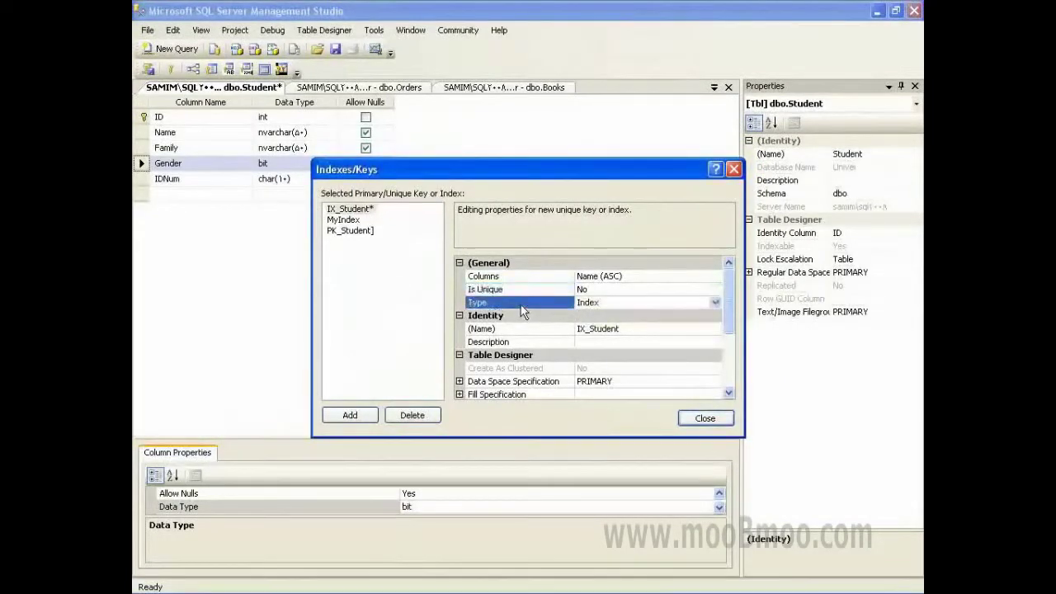
pyautogui.click(715, 304)
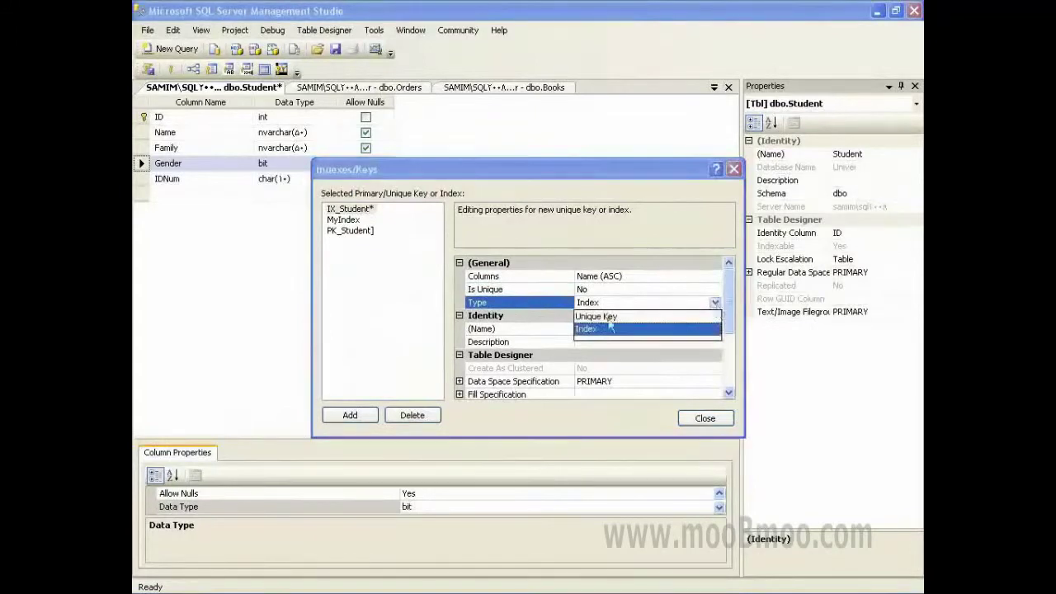
pyautogui.click(597, 317)
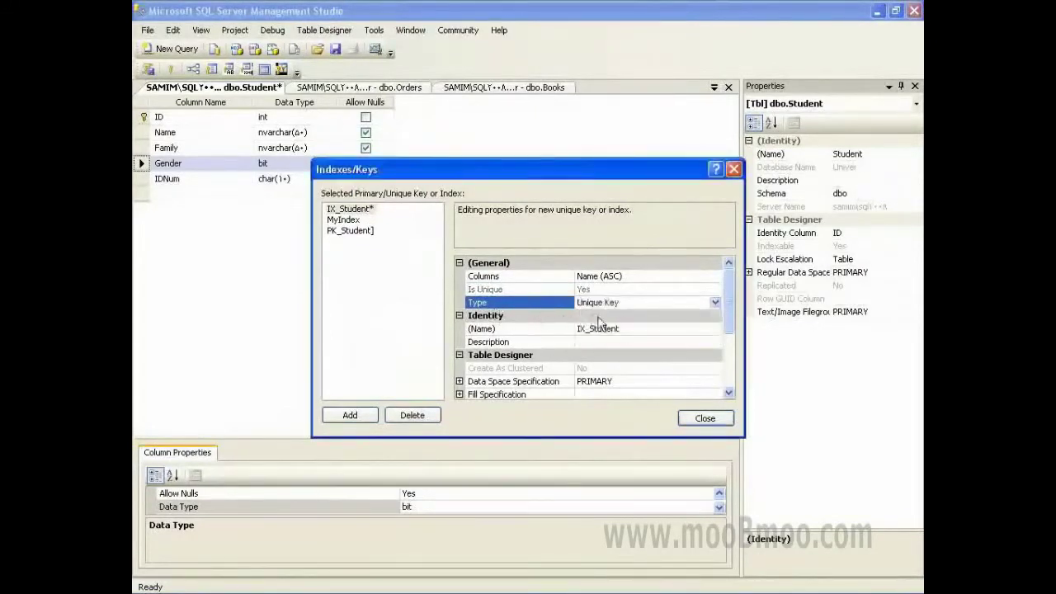
# - Return the type of the new index to Index and set Is Unique to No
pyautogui.click(715, 304)
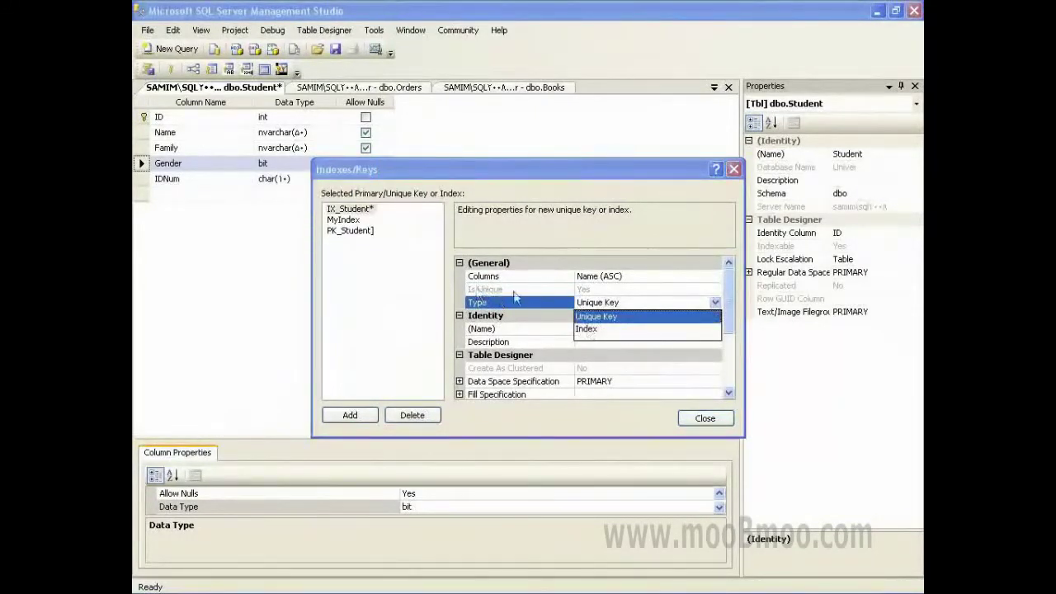
pyautogui.click(585, 328)
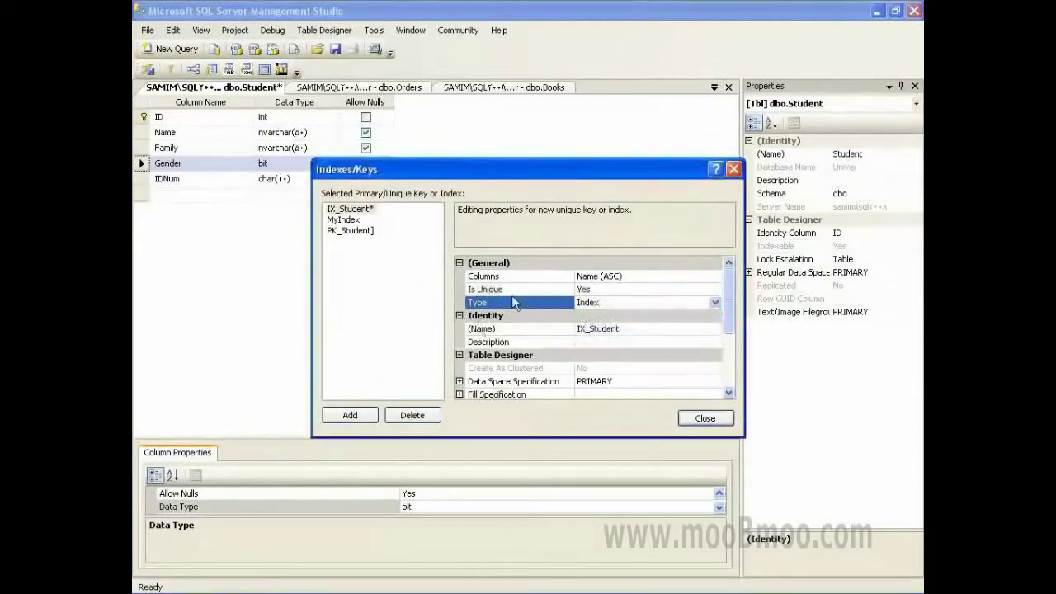
pyautogui.press('Up')
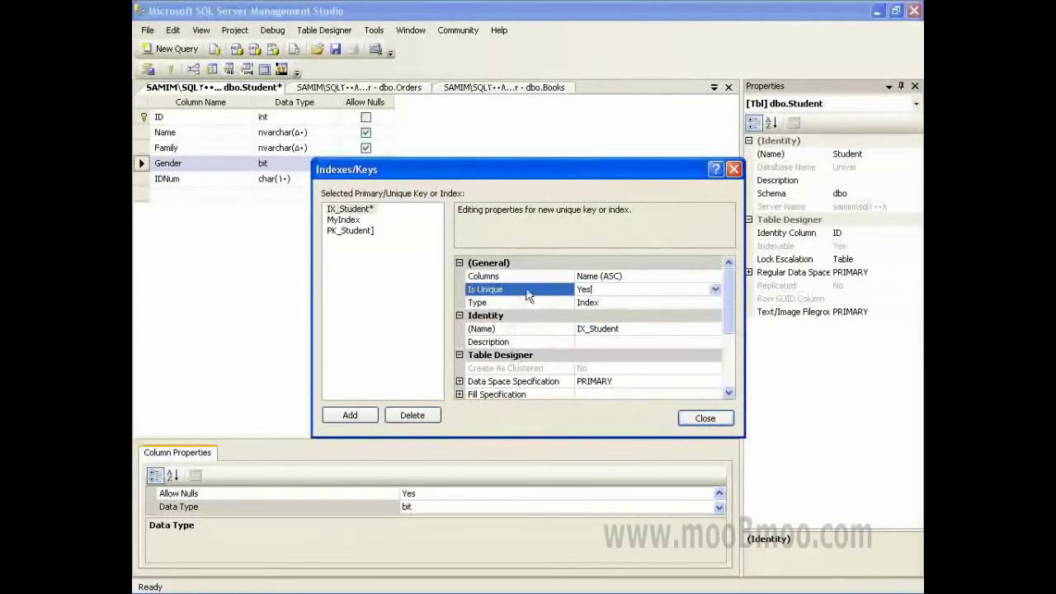
pyautogui.click(714, 289)
pyautogui.click(618, 317)
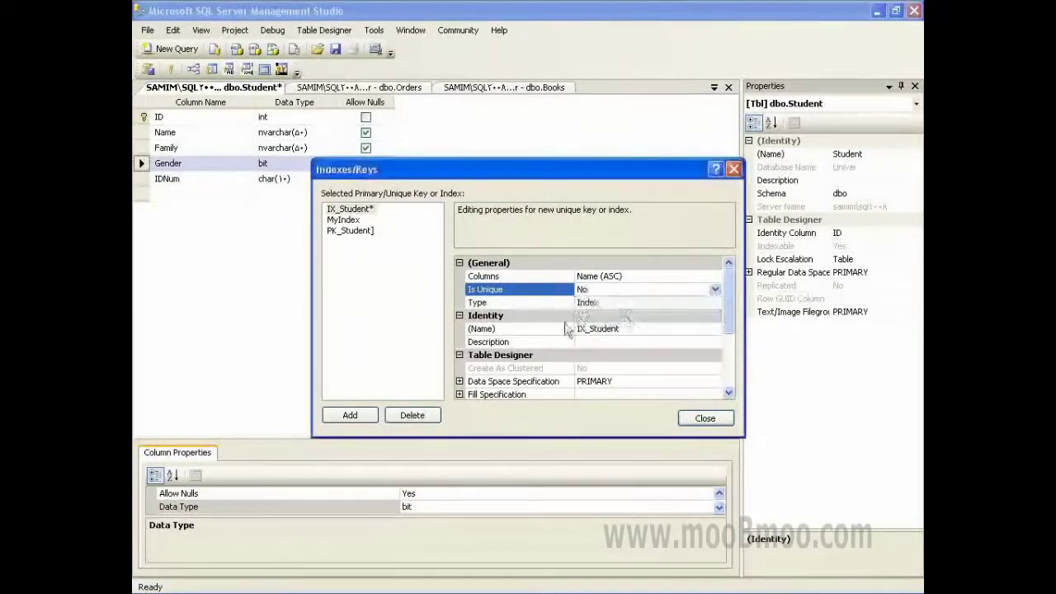
# - Expand the Data Space Specification of the new index and check its filegroup or partition scheme options
pyautogui.click(528, 342)
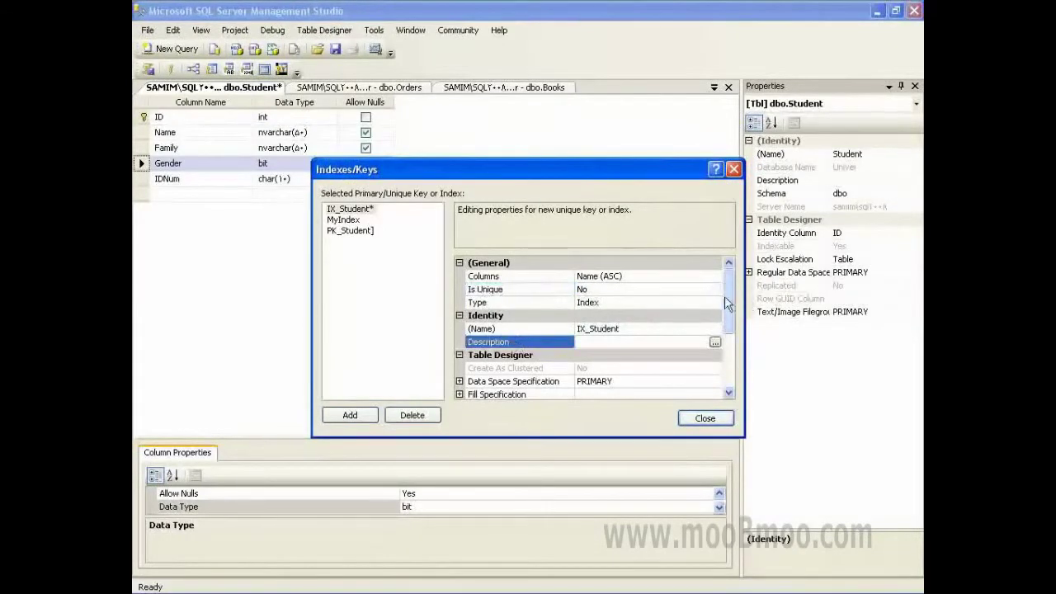
pyautogui.moveTo(729, 297); pyautogui.dragTo(731, 329)
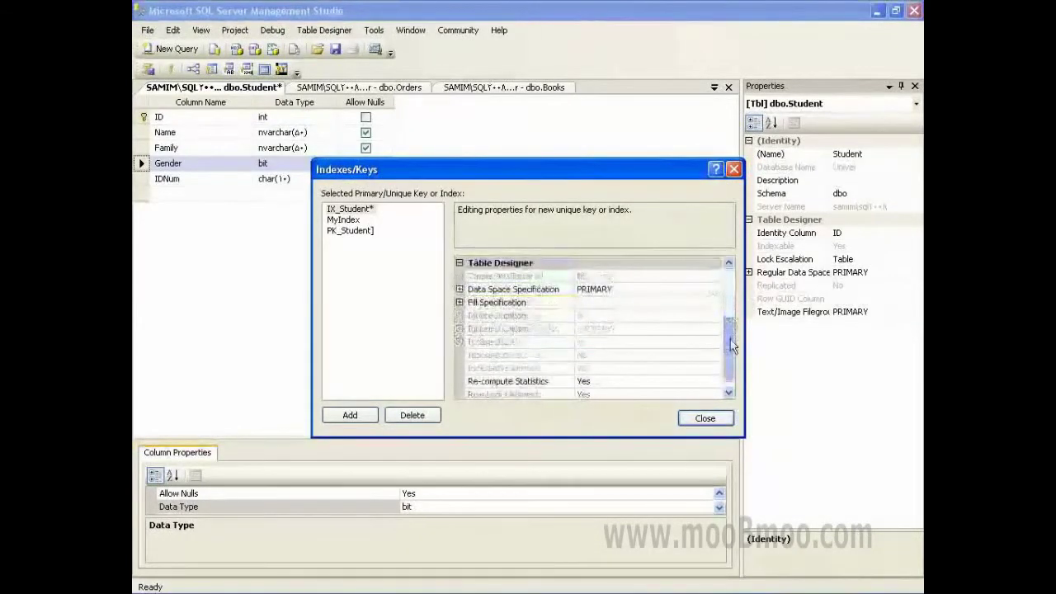
pyautogui.click(459, 289)
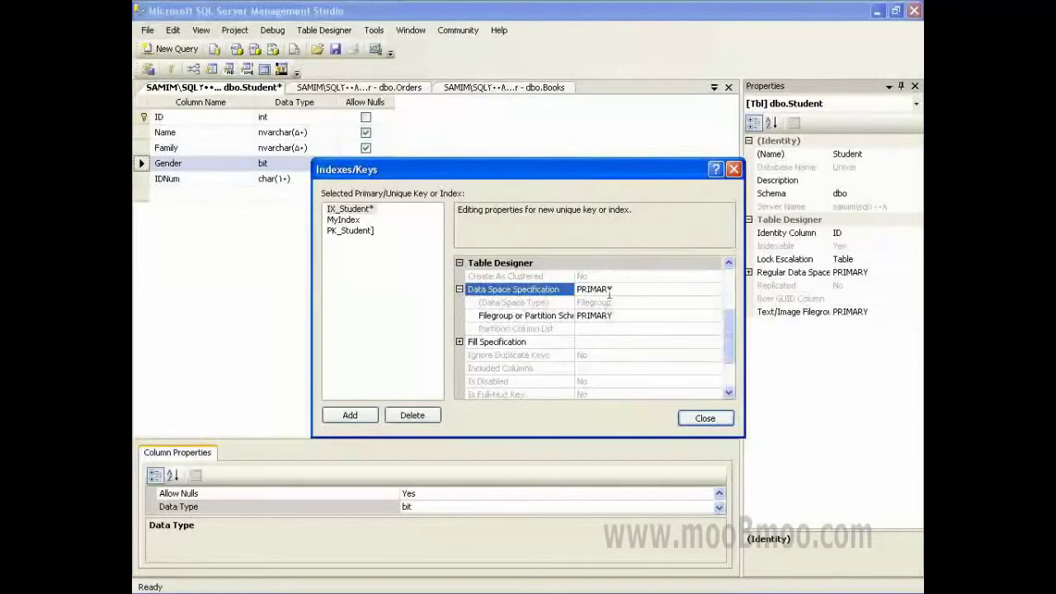
pyautogui.click(639, 315)
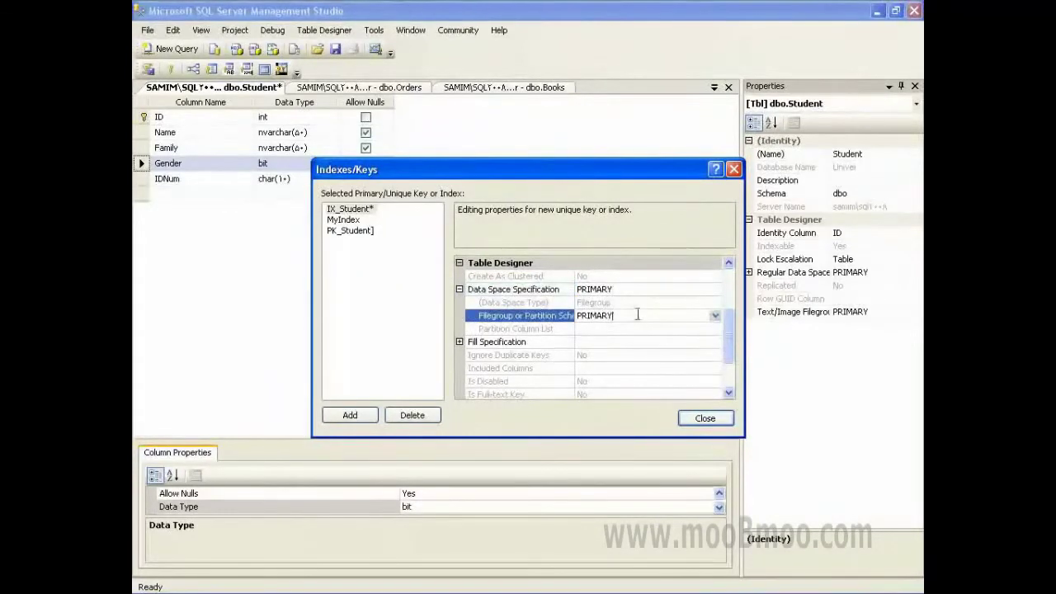
pyautogui.click(714, 318)
# - Review the Fill Factor and Re-compute Statistics settings of the new index and close the Indexes/Keys dialog
pyautogui.click(528, 342)
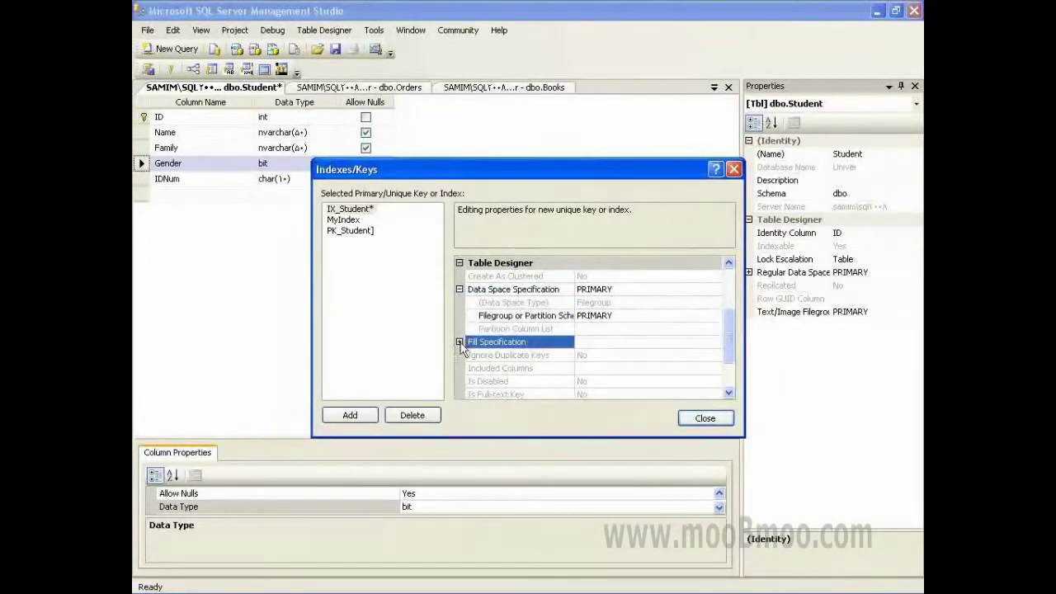
pyautogui.click(459, 341)
pyautogui.scroll(-2, 538, 301)
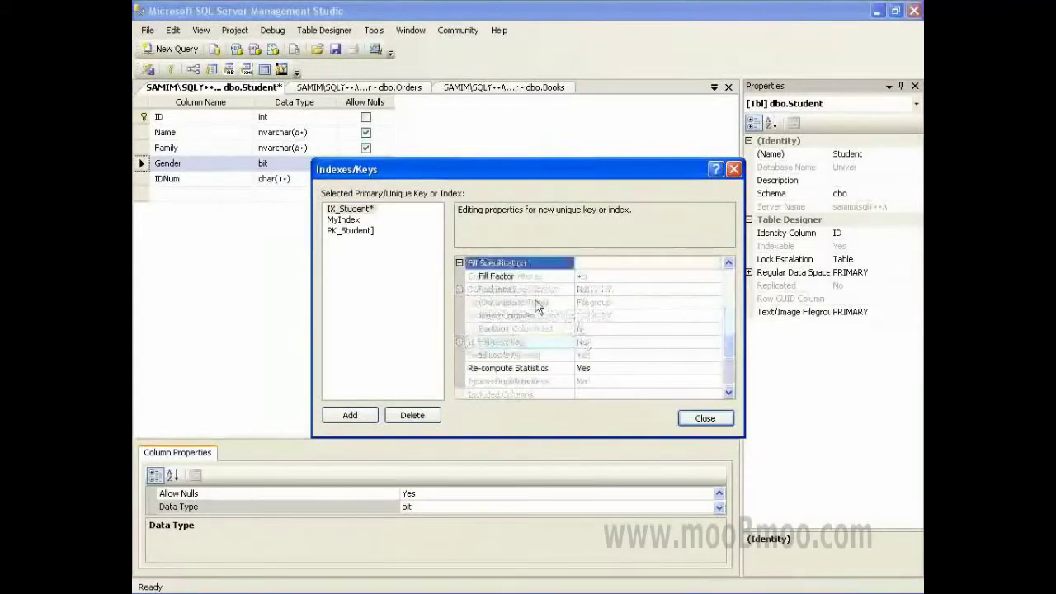
pyautogui.click(532, 276)
pyautogui.click(517, 370)
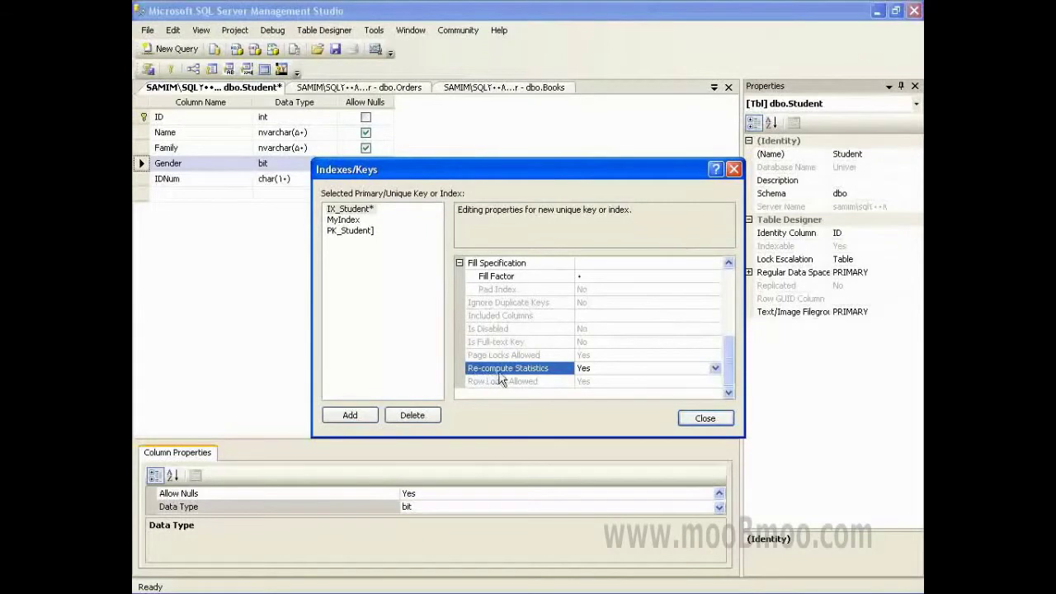
pyautogui.click(715, 368)
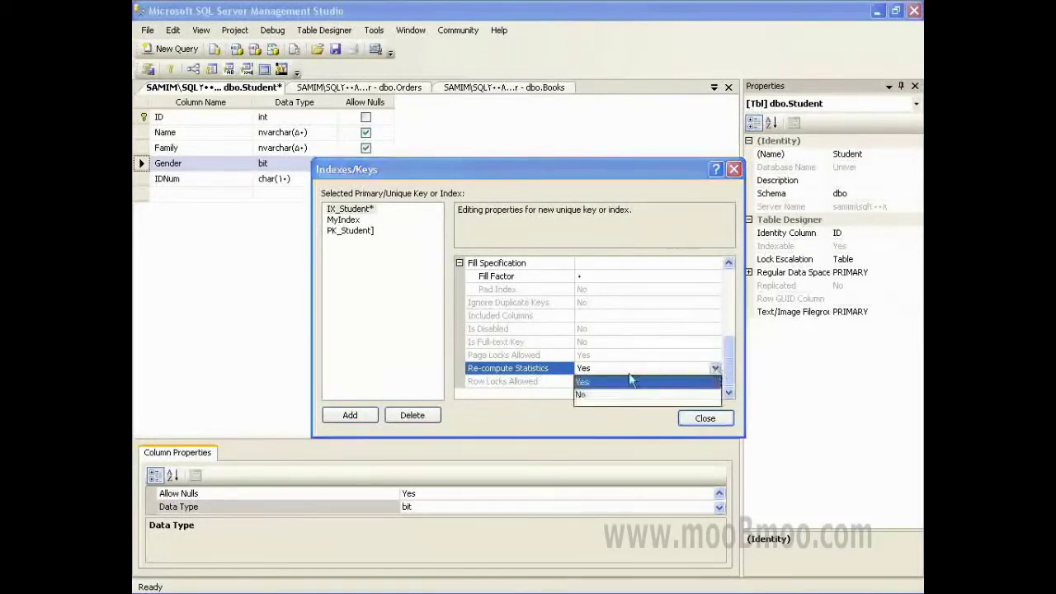
pyautogui.click(623, 391)
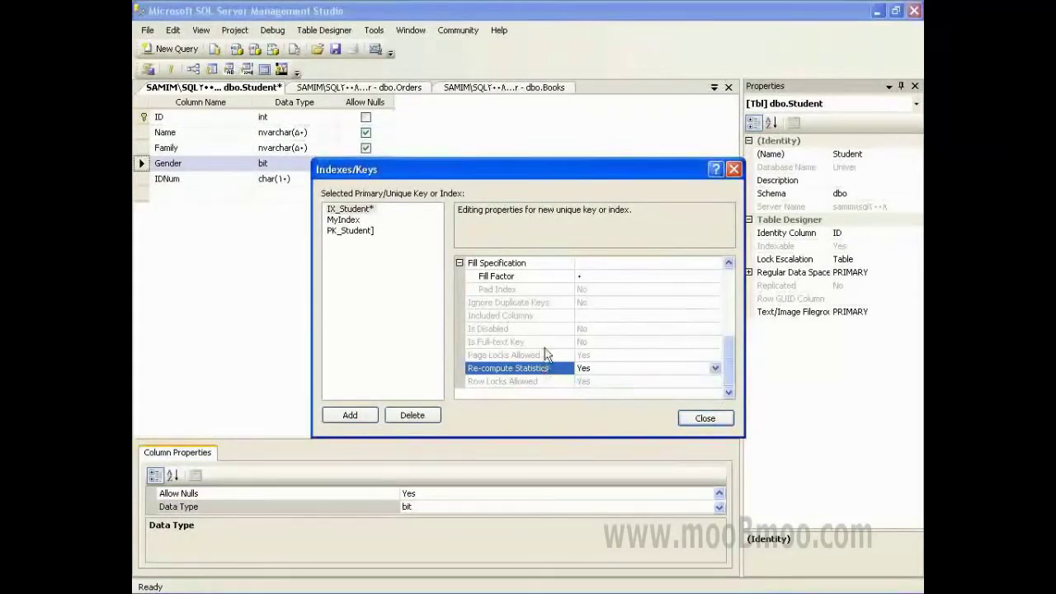
pyautogui.click(369, 212)
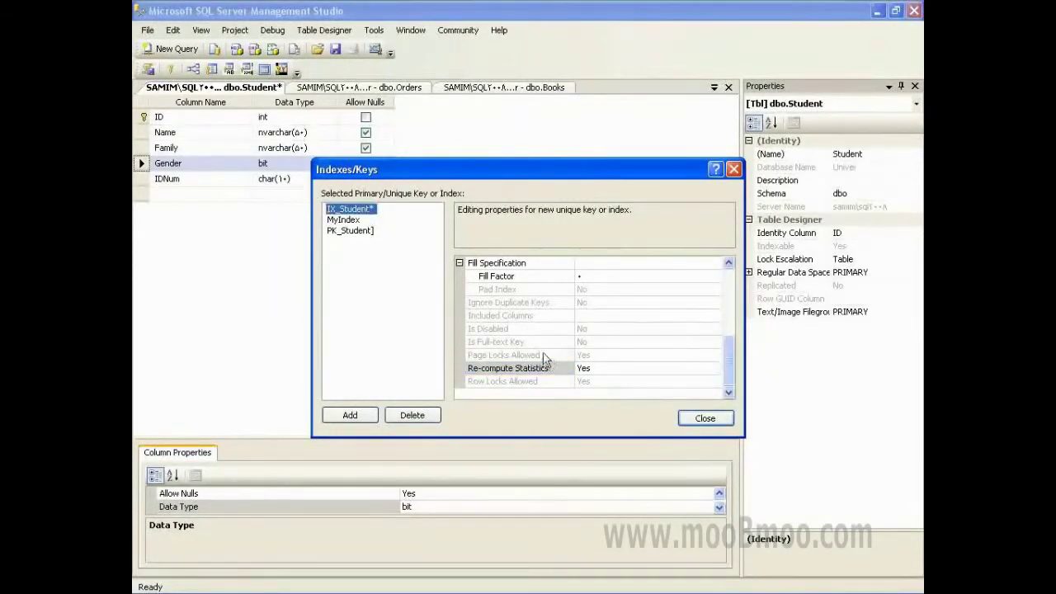
pyautogui.click(705, 419)
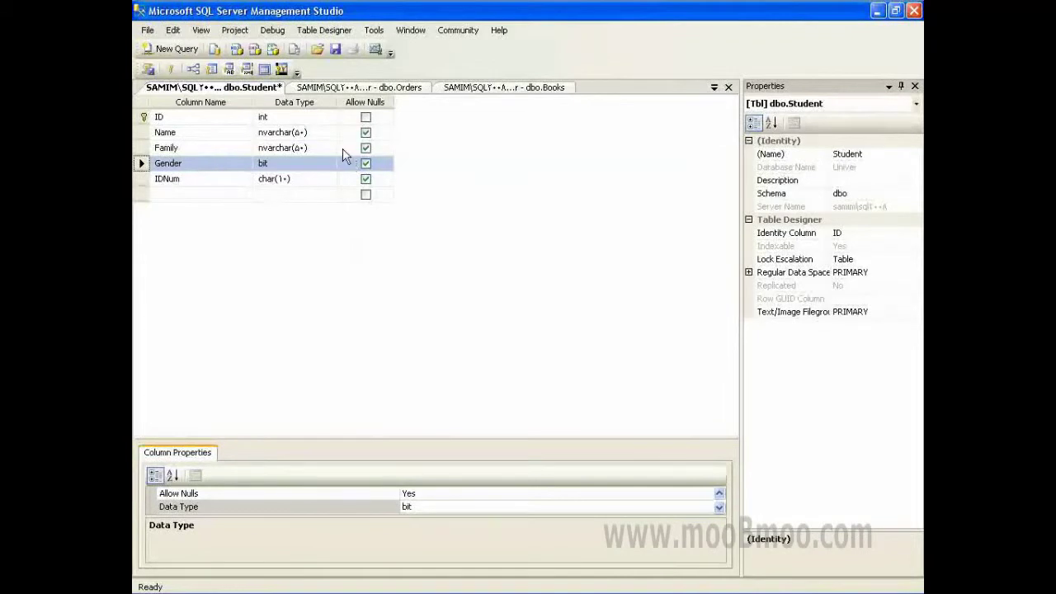
# - Examine the first row and its StudentID in the Orders table data, and return to the Student table design
pyautogui.click(394, 88)
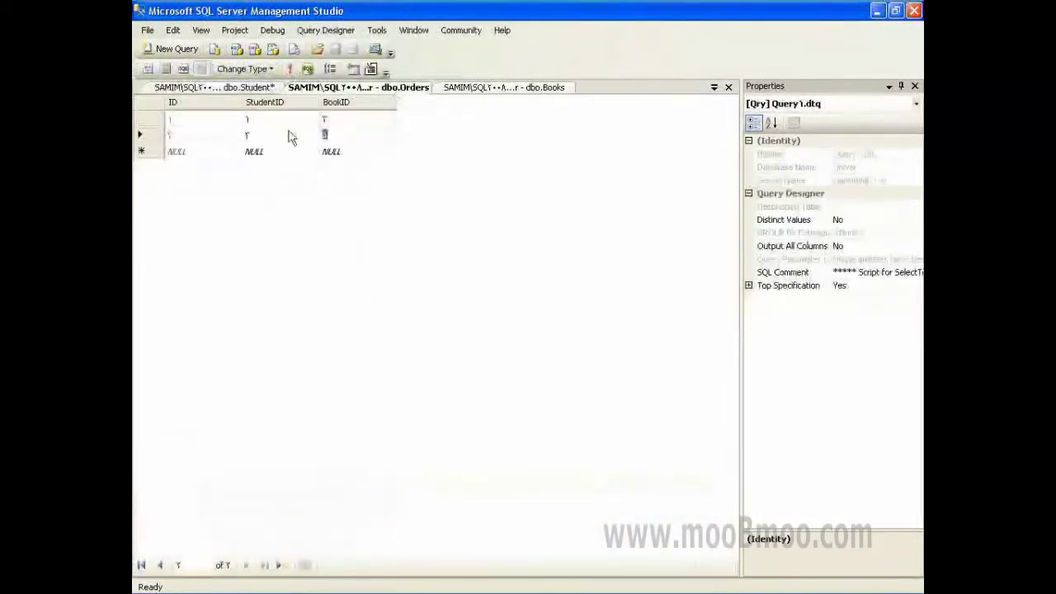
pyautogui.click(140, 134)
pyautogui.click(140, 119)
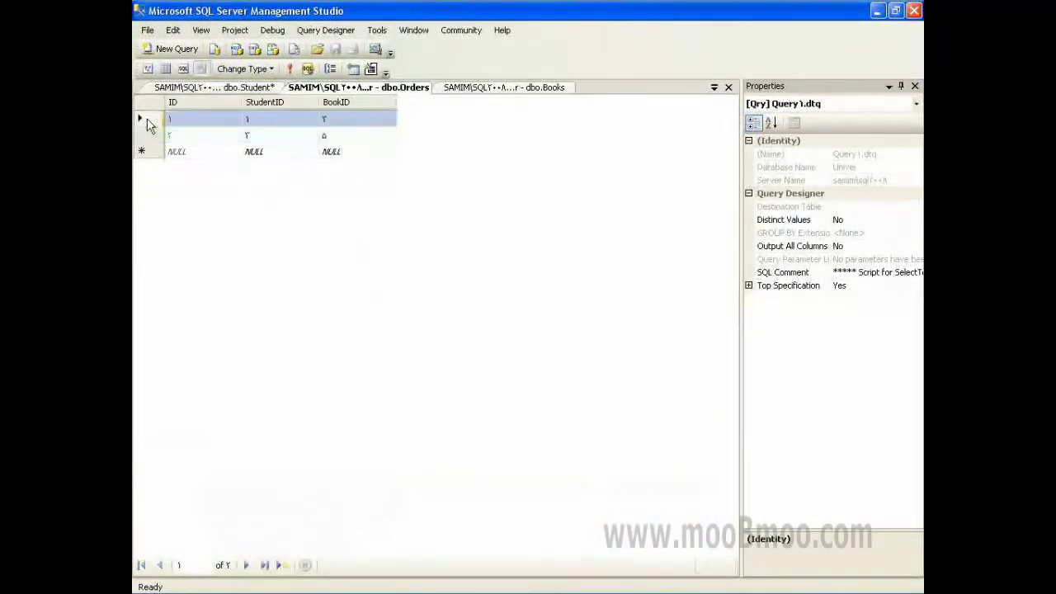
pyautogui.click(285, 118)
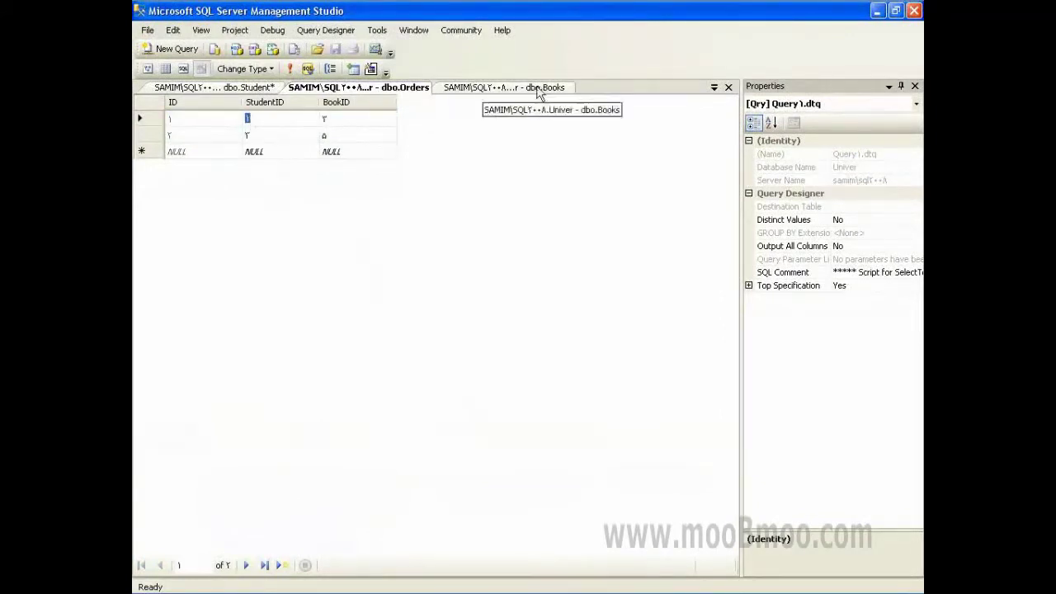
pyautogui.click(277, 89)
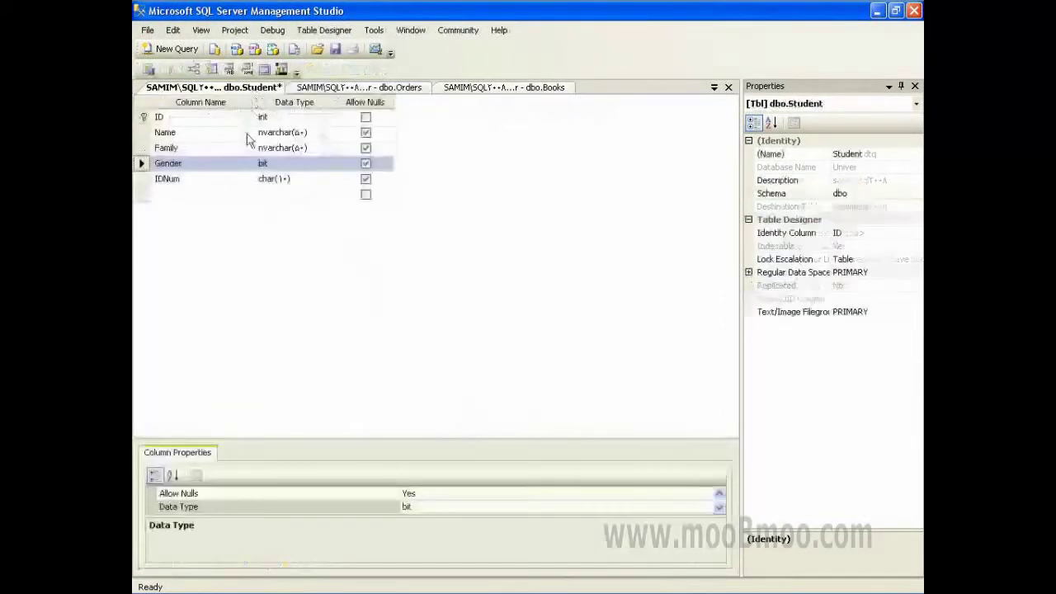
# - Show the Object Explorer Details and open the Orders table design with its Indexes/Keys settings
pyautogui.click(201, 29)
pyautogui.click(238, 65)
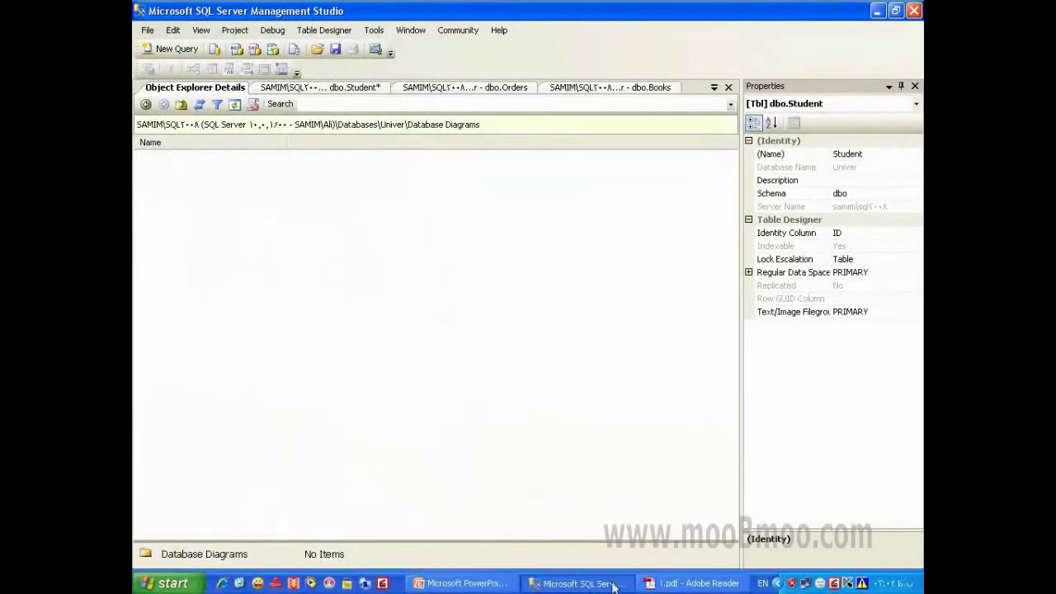
pyautogui.click(605, 586)
pyautogui.click(602, 585)
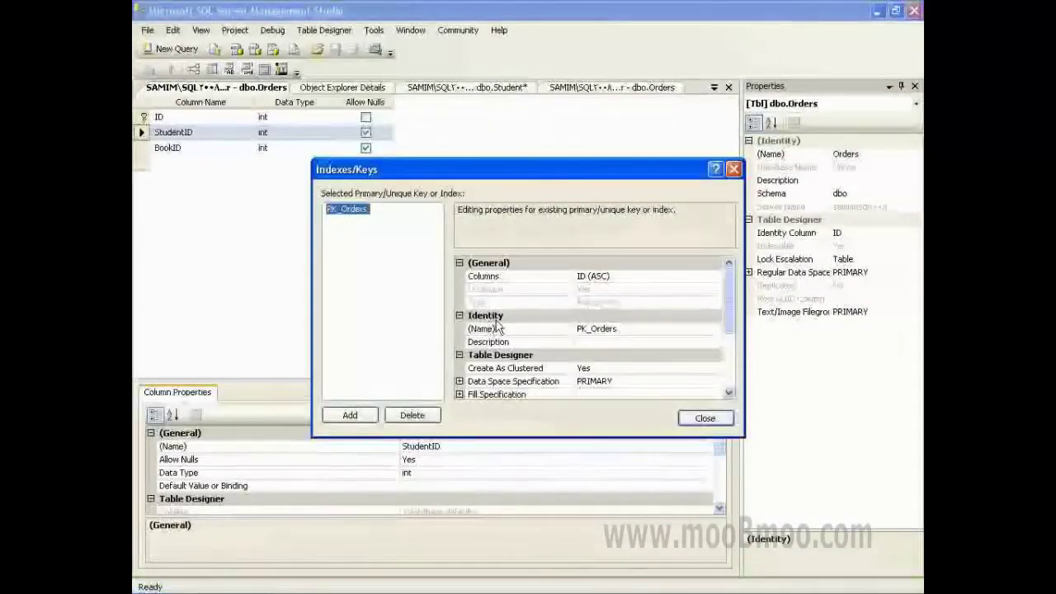
# - Add a new index to the Orders table on the BookID column in ascending order
pyautogui.click(347, 416)
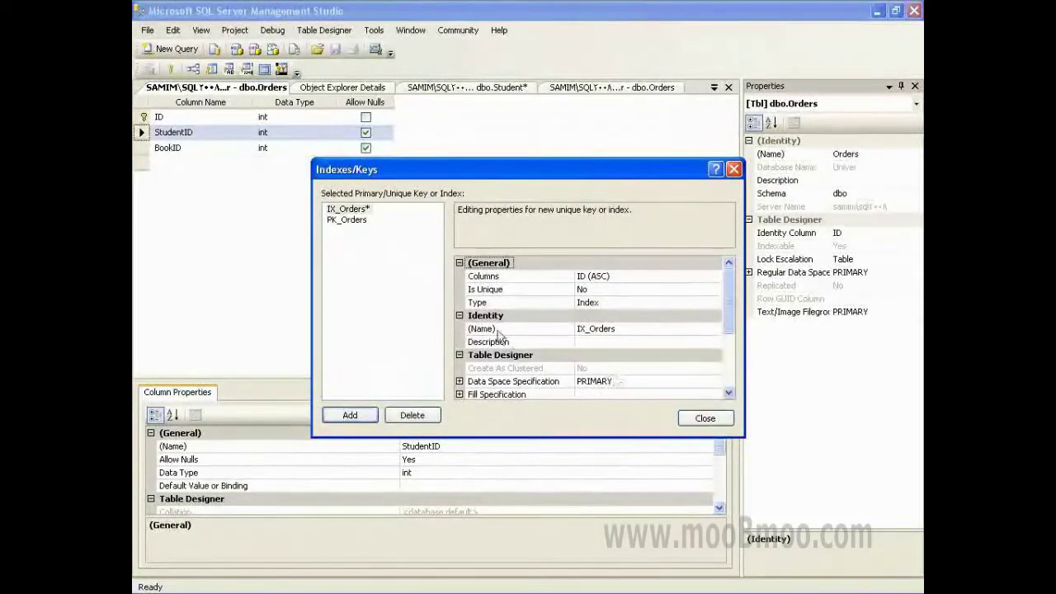
pyautogui.click(498, 277)
pyautogui.click(714, 277)
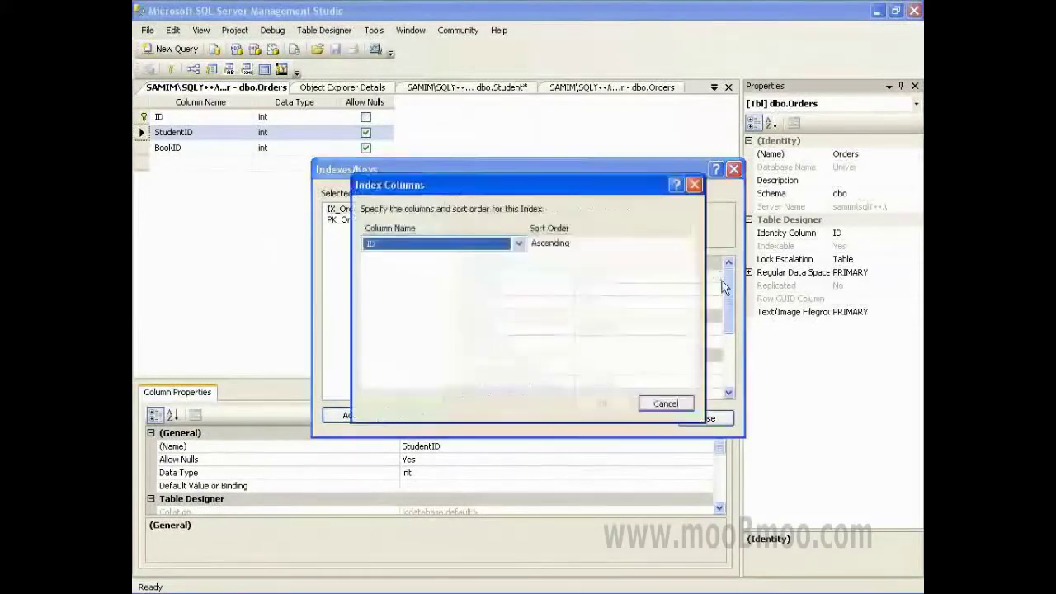
pyautogui.click(518, 243)
pyautogui.click(453, 273)
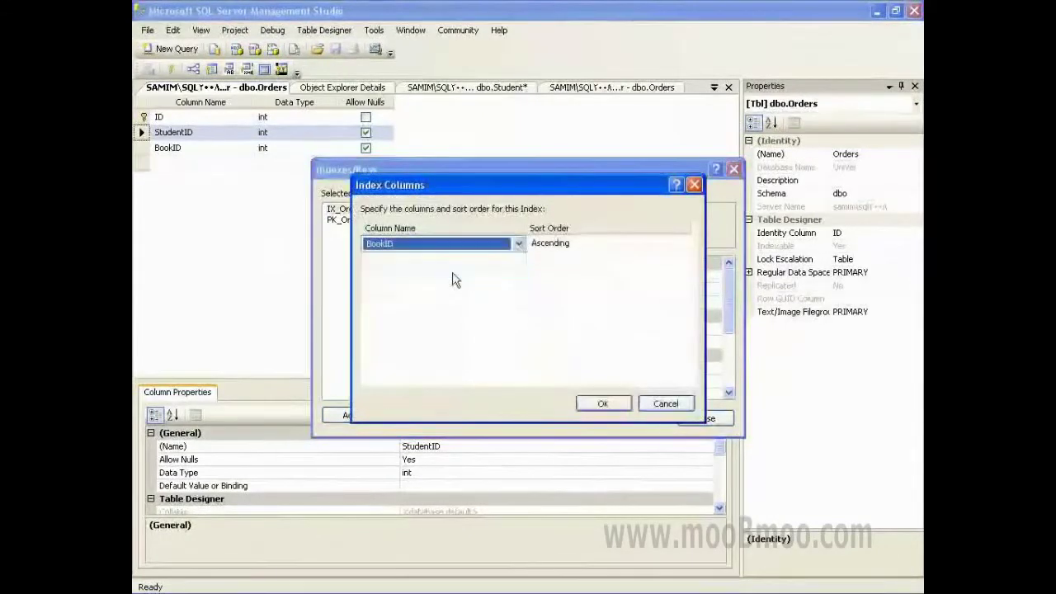
pyautogui.click(603, 403)
# - Add a second index on the Orders table's StudentID column in ascending order and close the Indexes/Keys dialog
pyautogui.click(353, 415)
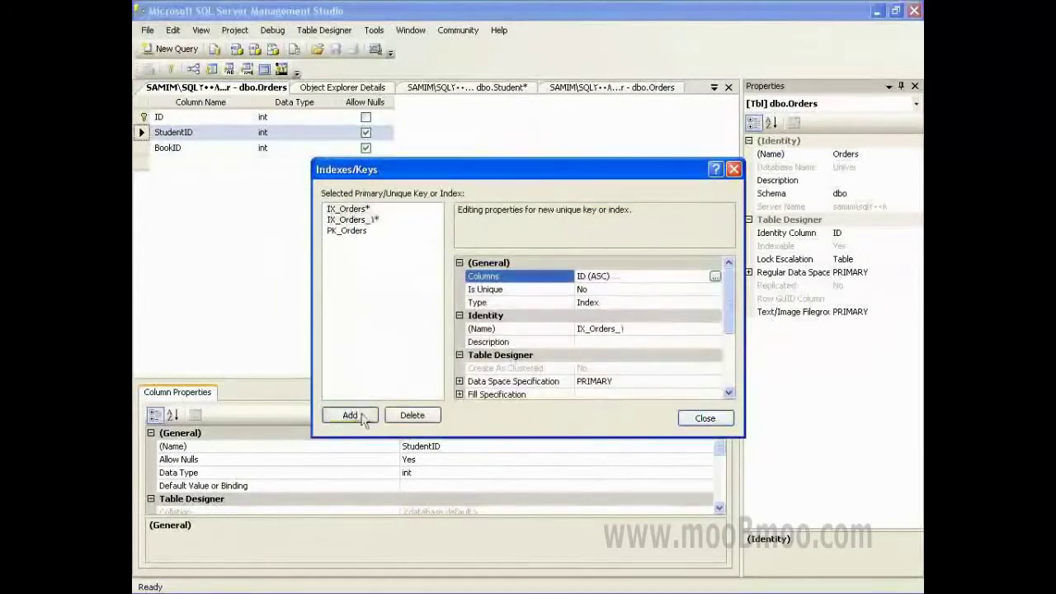
pyautogui.click(714, 276)
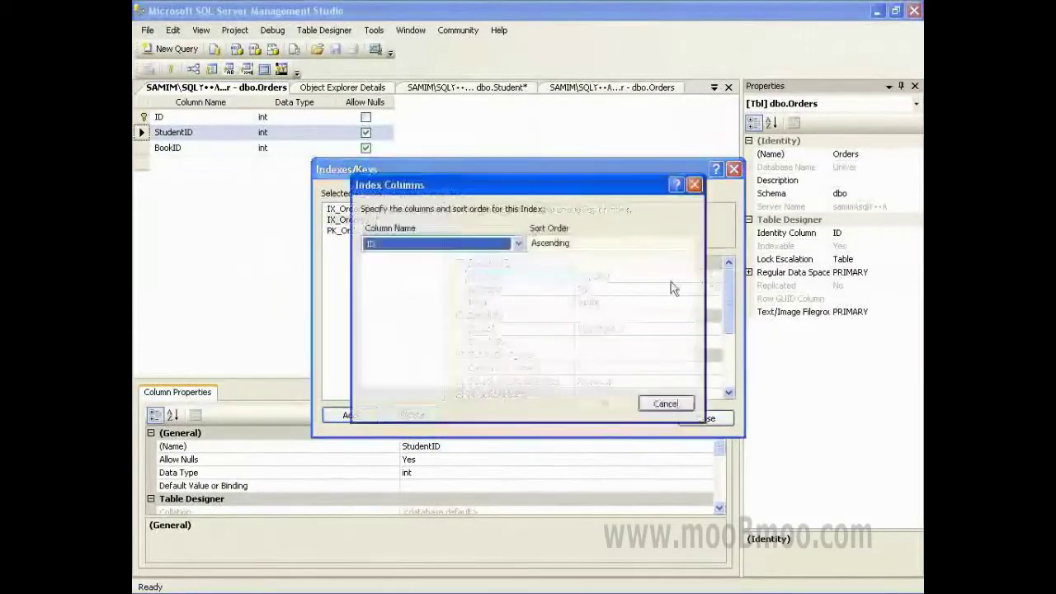
pyautogui.click(518, 244)
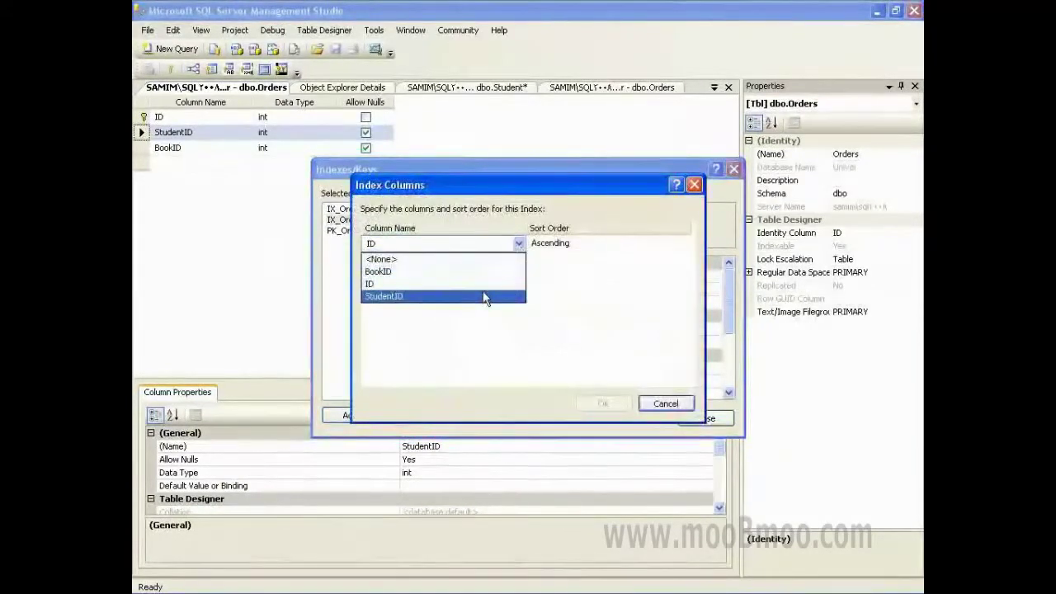
pyautogui.click(484, 296)
pyautogui.click(602, 403)
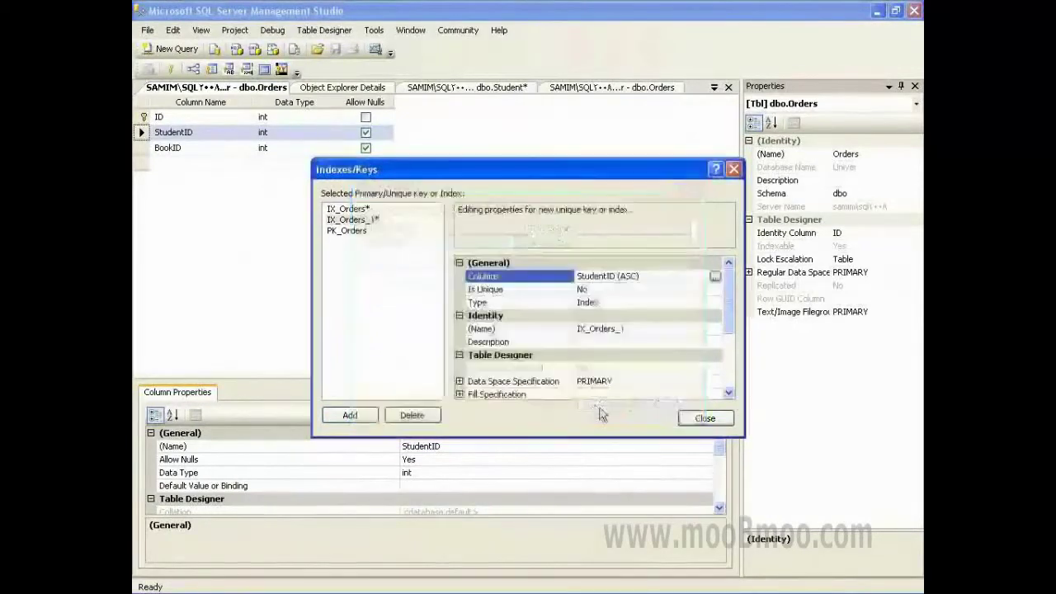
pyautogui.click(702, 418)
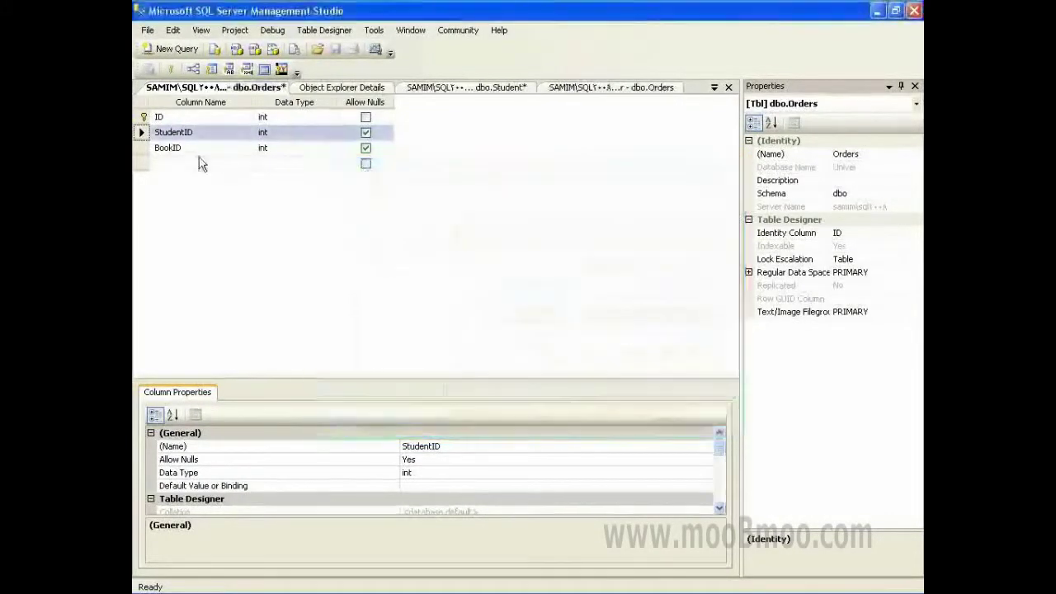
# - Save the Orders table design and bring the Object Explorer tree back into view
pyautogui.click(140, 119)
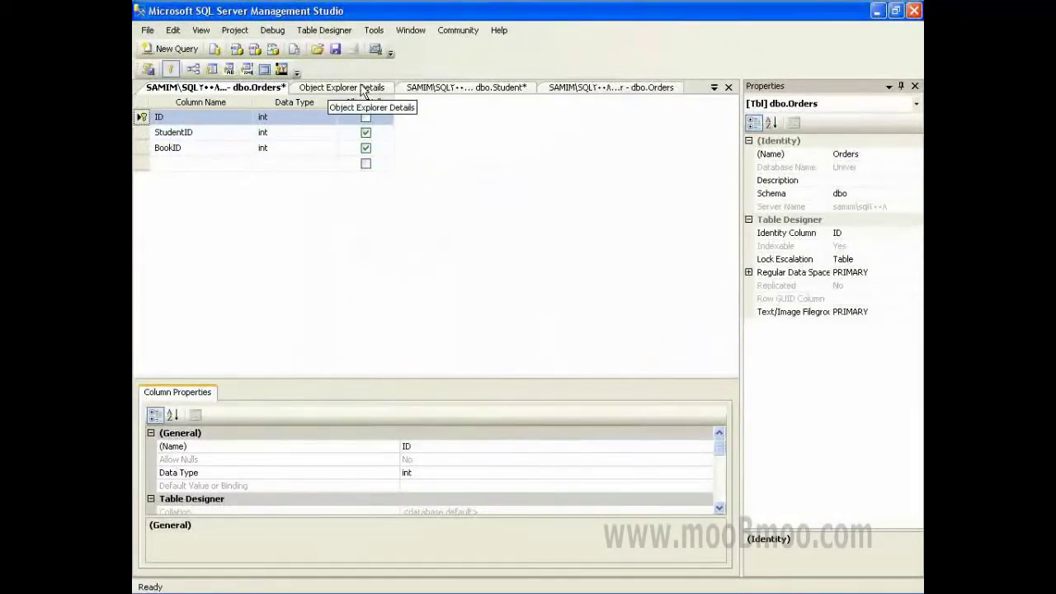
pyautogui.click(336, 49)
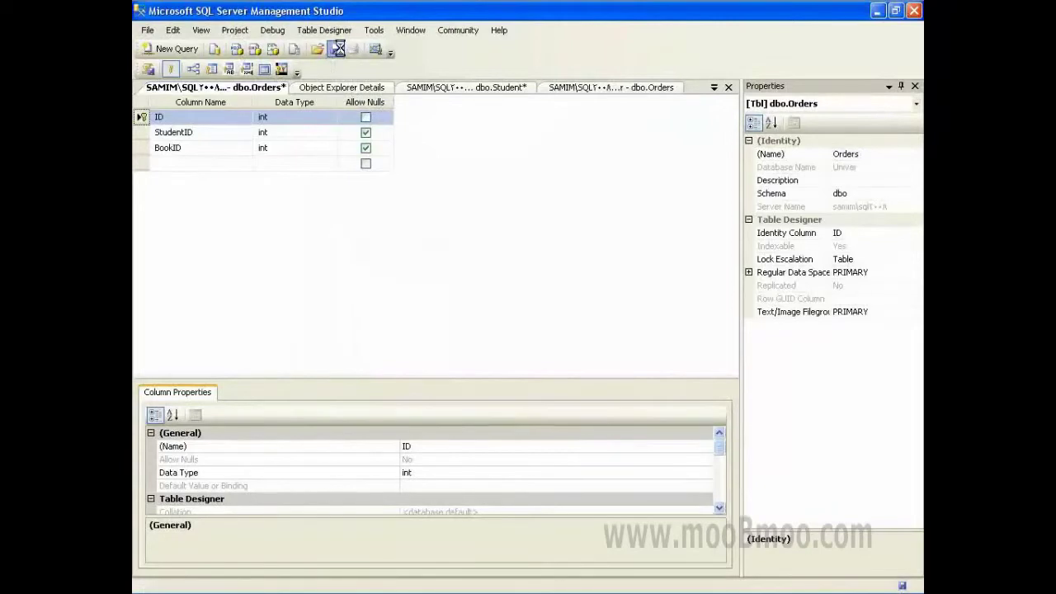
pyautogui.click(351, 90)
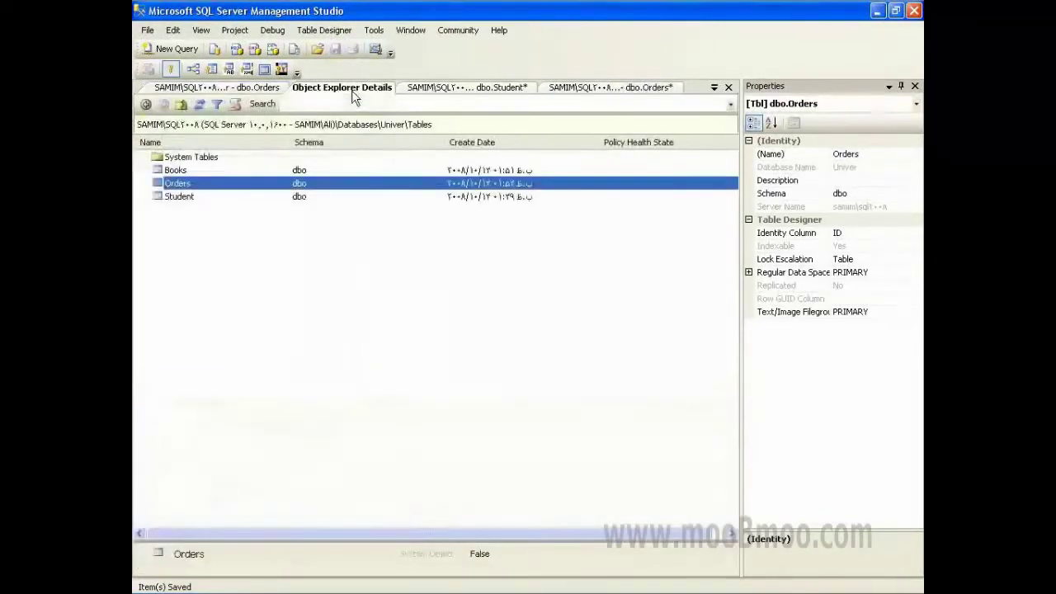
pyautogui.rightClick(204, 258)
pyautogui.click(252, 348)
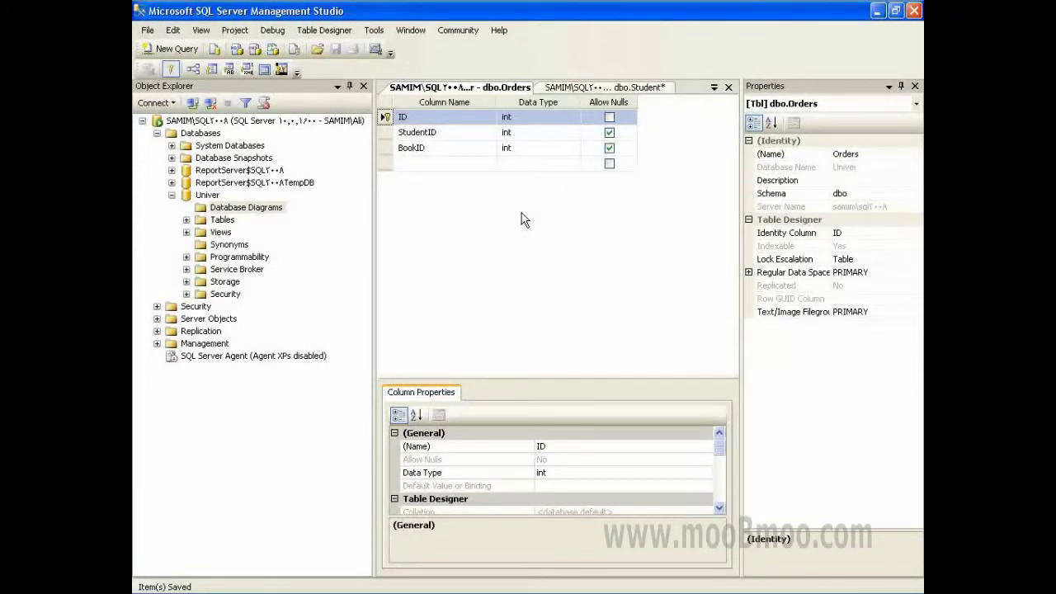
# - Close the Properties pane and the modified Student table design
pyautogui.click(555, 89)
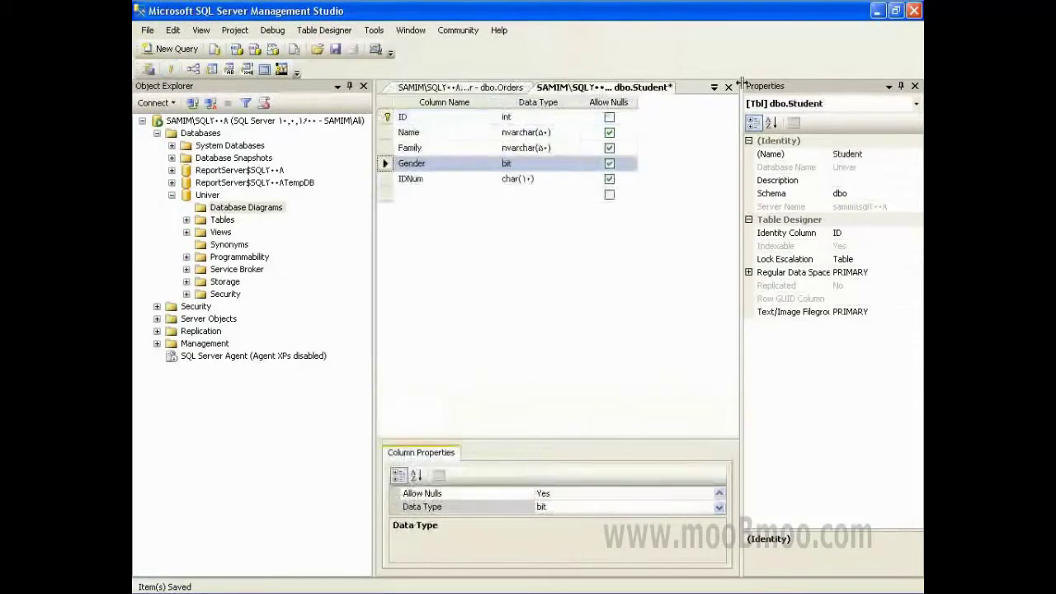
pyautogui.click(913, 87)
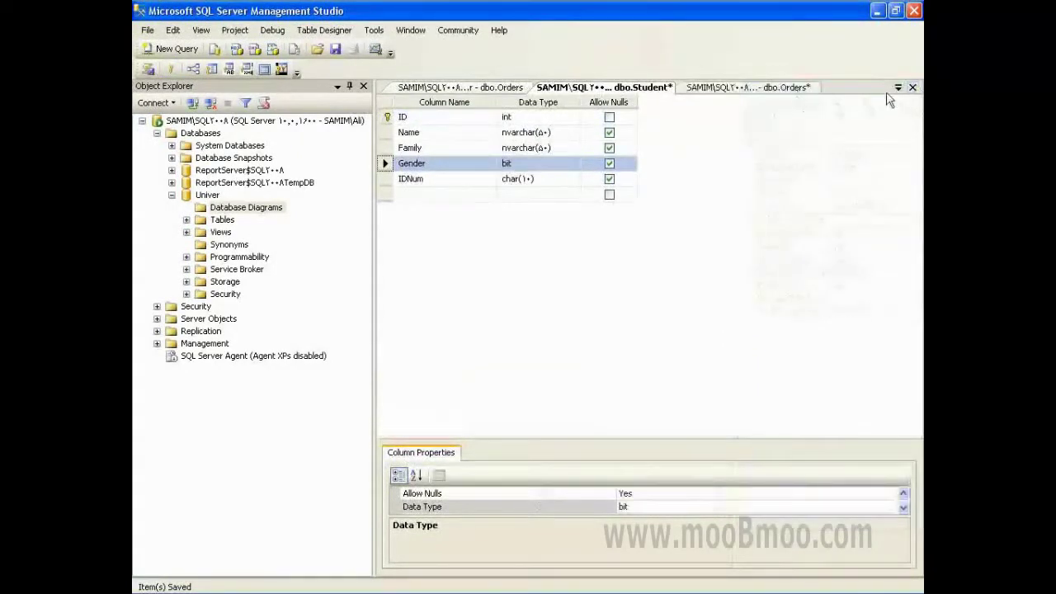
pyautogui.click(912, 86)
pyautogui.click(575, 388)
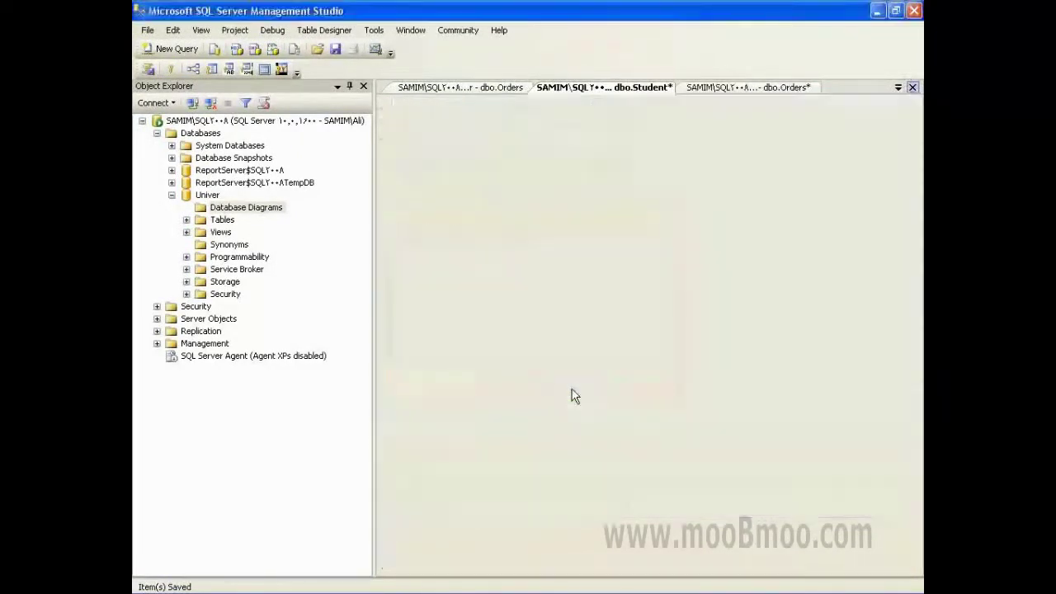
# - Close all remaining documents: the Orders, Books and Student table data and the Orders table design
pyautogui.click(581, 88)
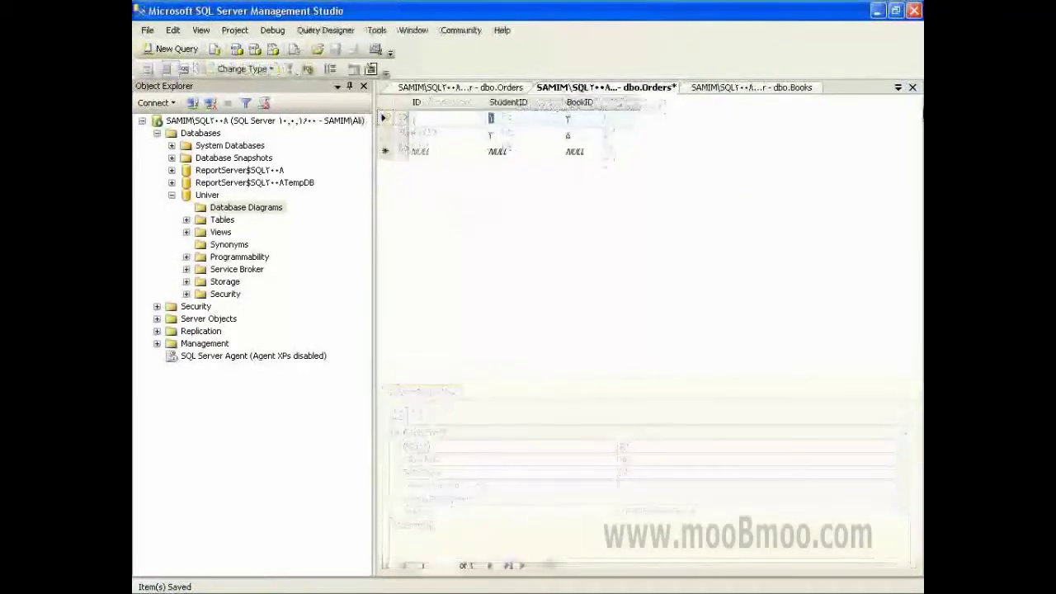
pyautogui.click(912, 87)
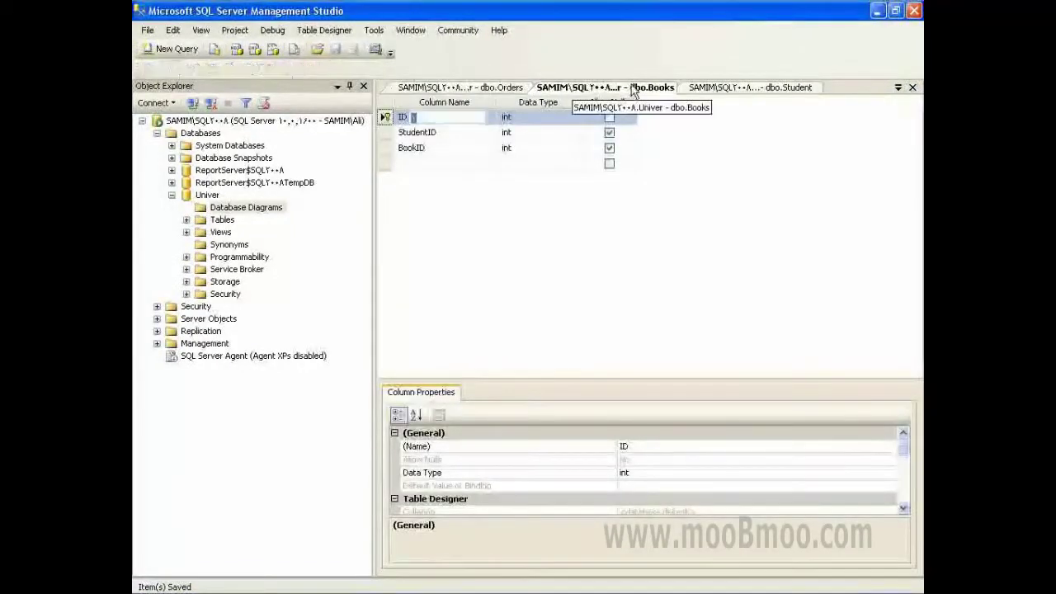
pyautogui.click(610, 88)
pyautogui.click(912, 87)
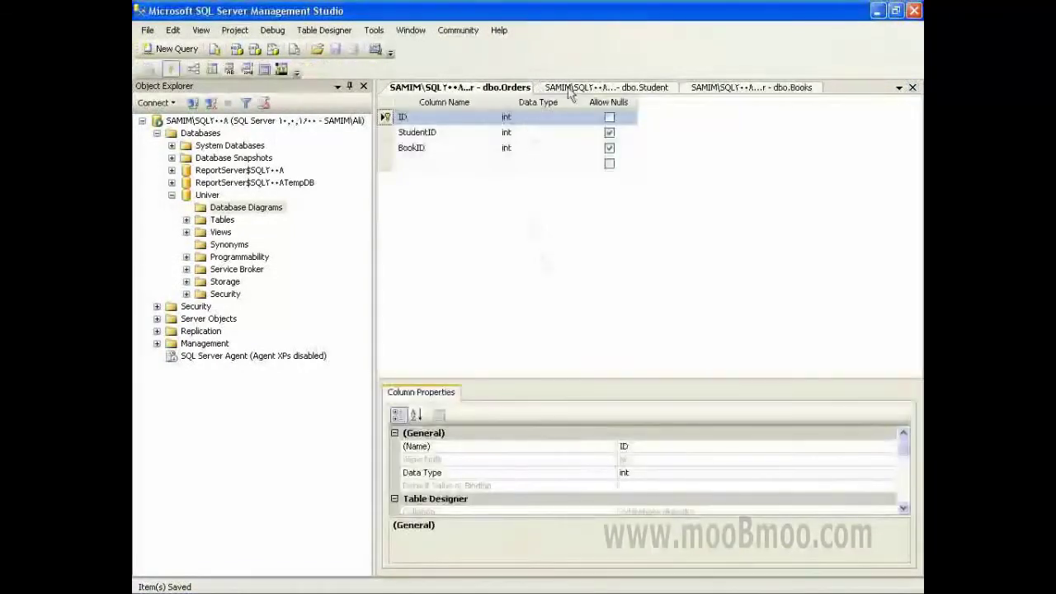
pyautogui.click(590, 88)
pyautogui.click(912, 87)
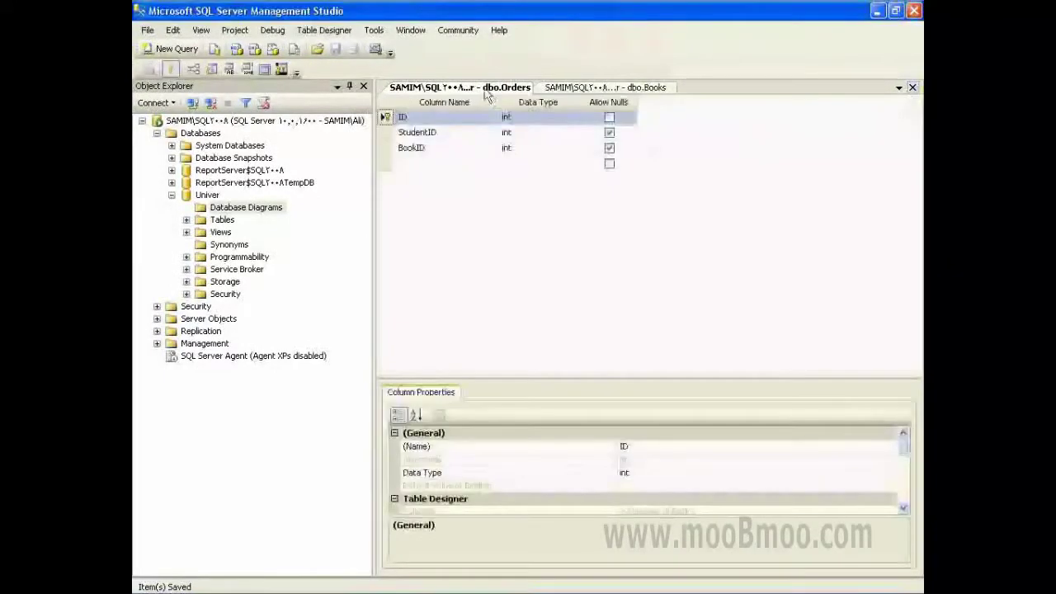
pyautogui.click(569, 88)
pyautogui.click(912, 88)
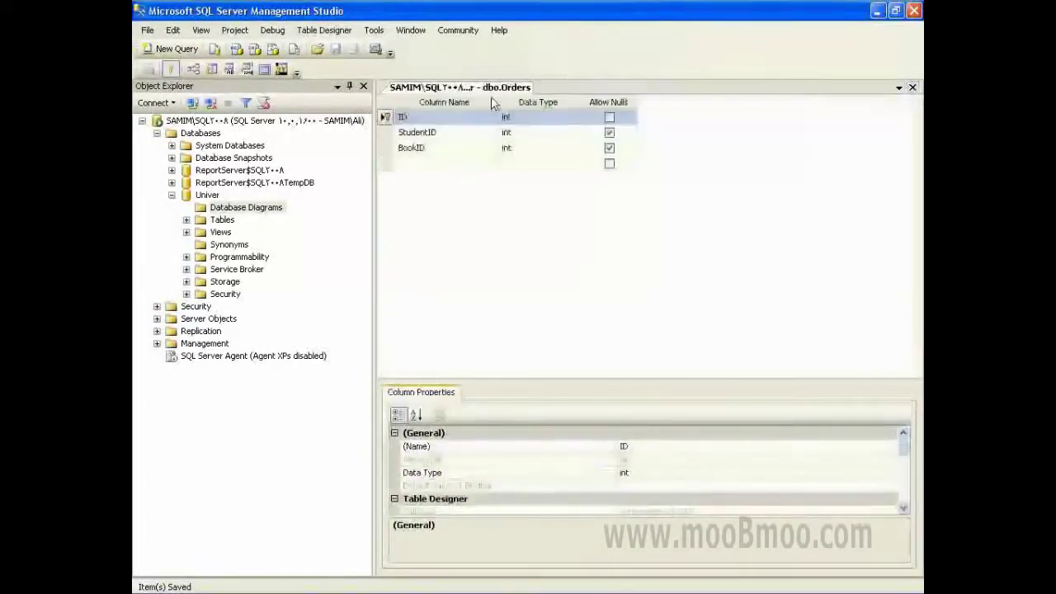
pyautogui.click(912, 87)
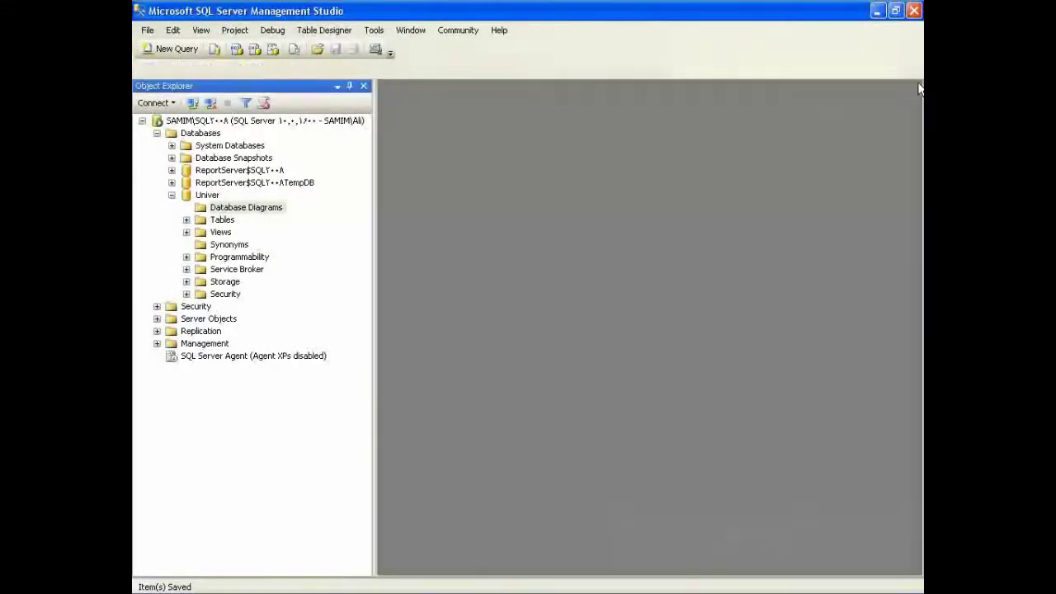
# - Show the Object Explorer Details and navigate to the server's Databases level
pyautogui.click(200, 30)
pyautogui.click(247, 64)
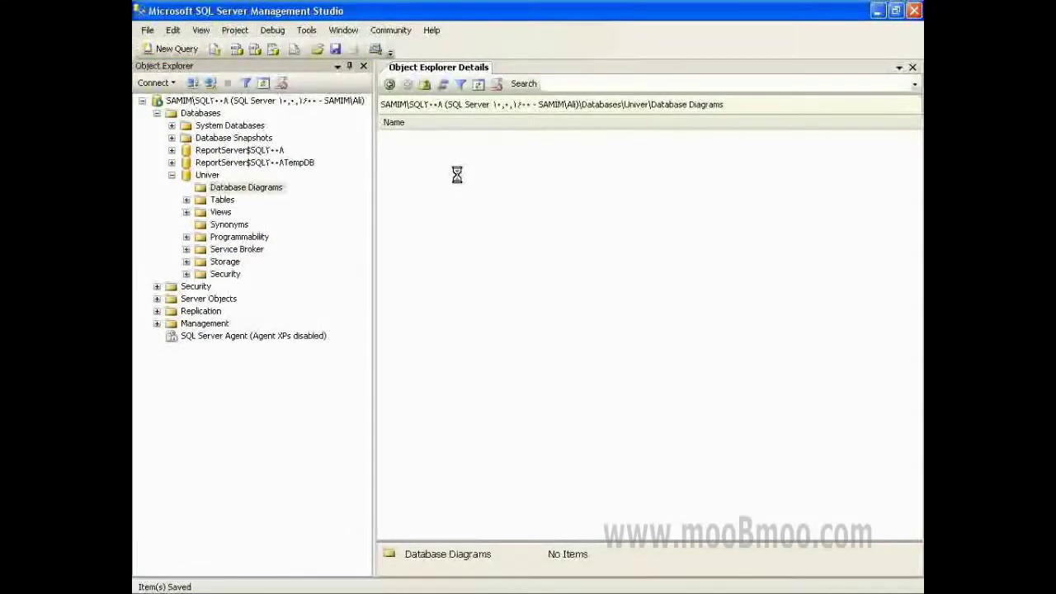
pyautogui.click(390, 85)
pyautogui.click(390, 85)
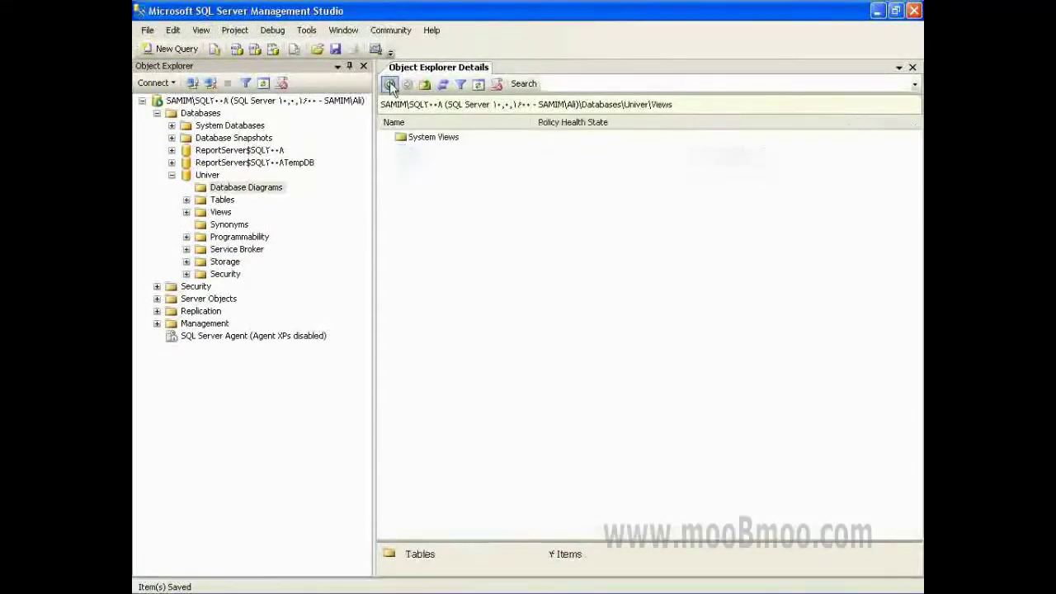
pyautogui.click(390, 85)
pyautogui.click(388, 83)
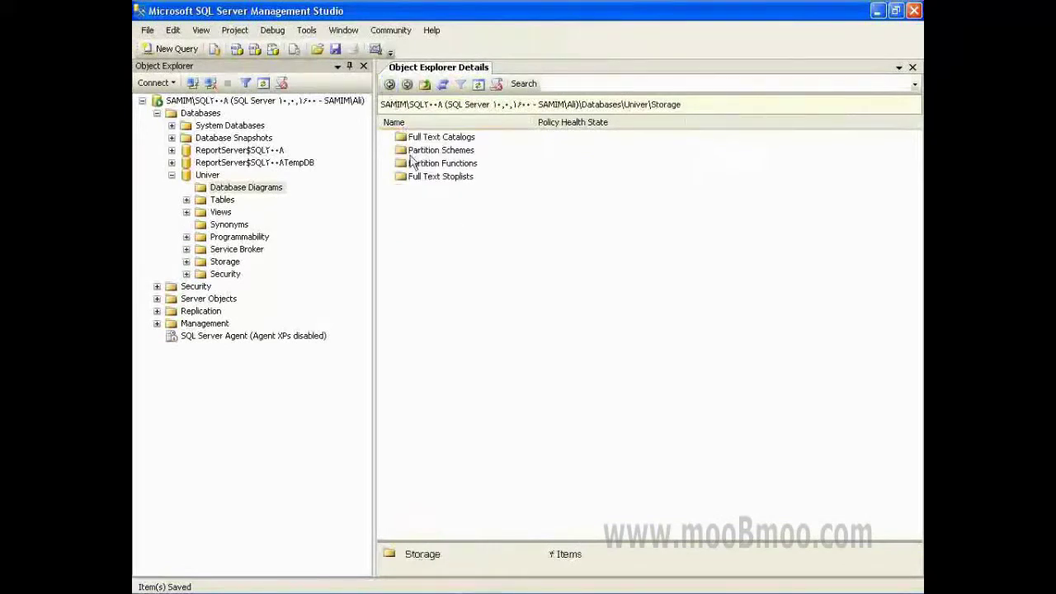
pyautogui.click(390, 83)
pyautogui.click(389, 83)
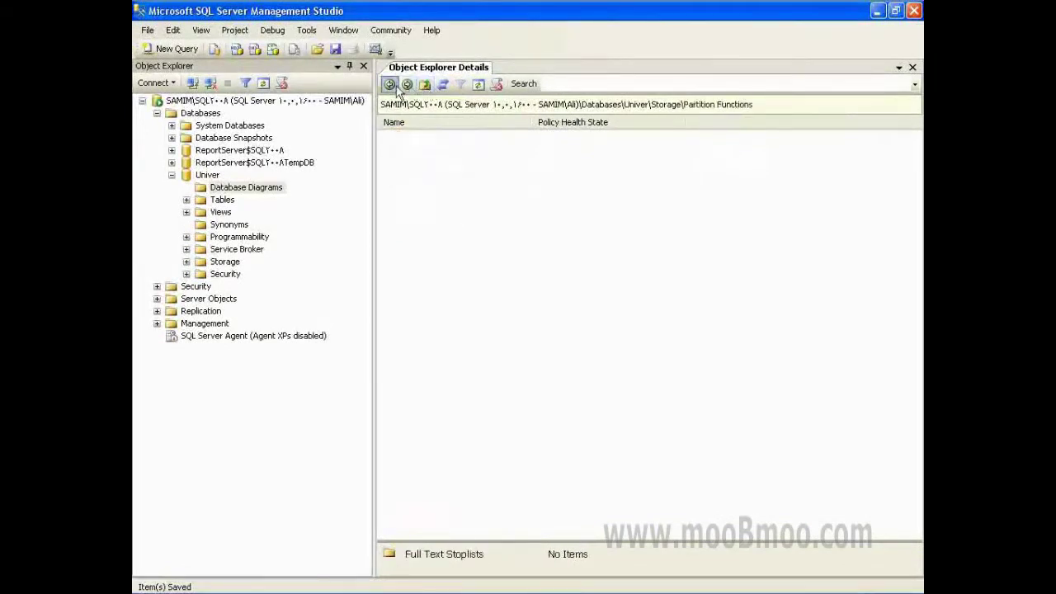
pyautogui.click(424, 84)
pyautogui.click(424, 85)
pyautogui.click(424, 85)
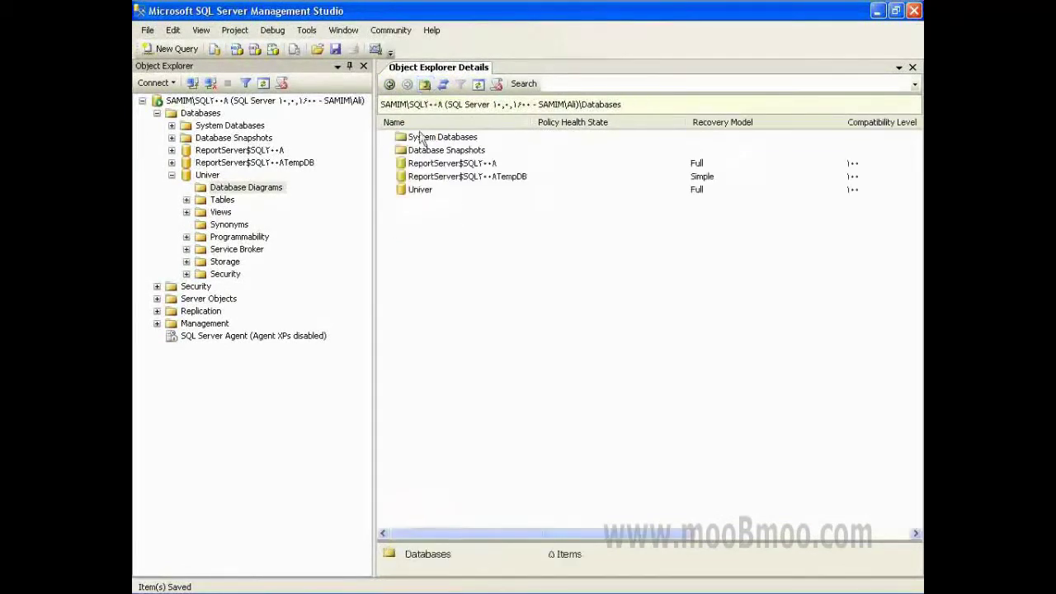
# - Open the Univer database's Database Diagrams folder and create a new database diagram
pyautogui.doubleClick(422, 190)
pyautogui.click(439, 137)
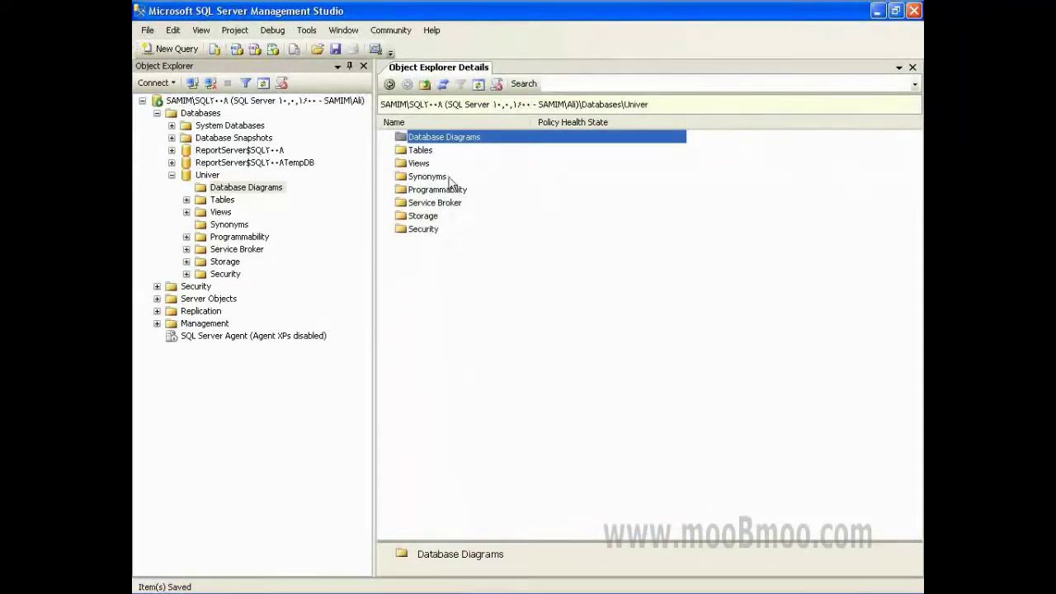
pyautogui.doubleClick(453, 139)
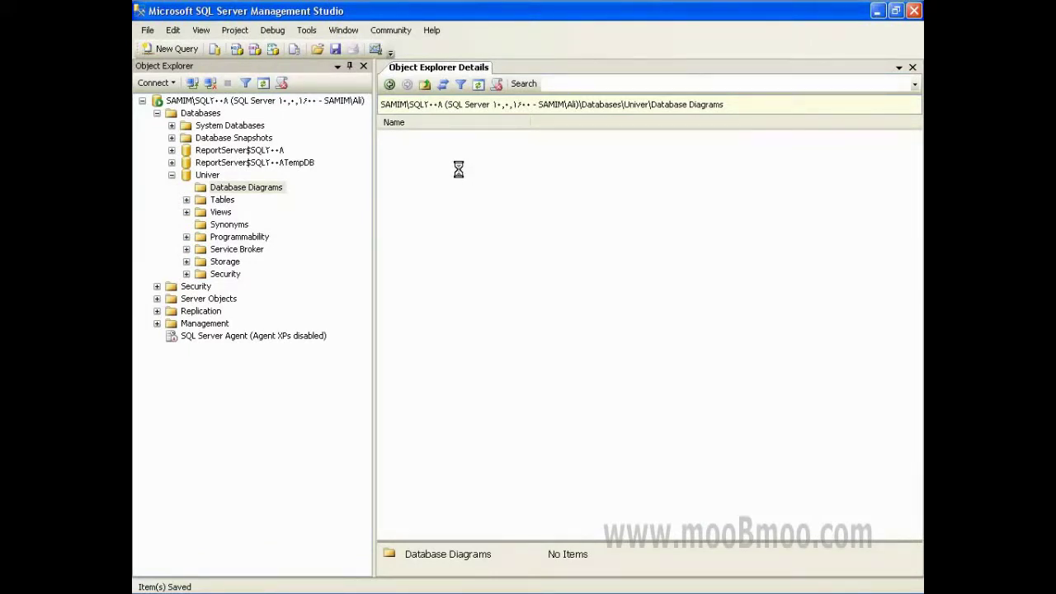
pyautogui.rightClick(529, 199)
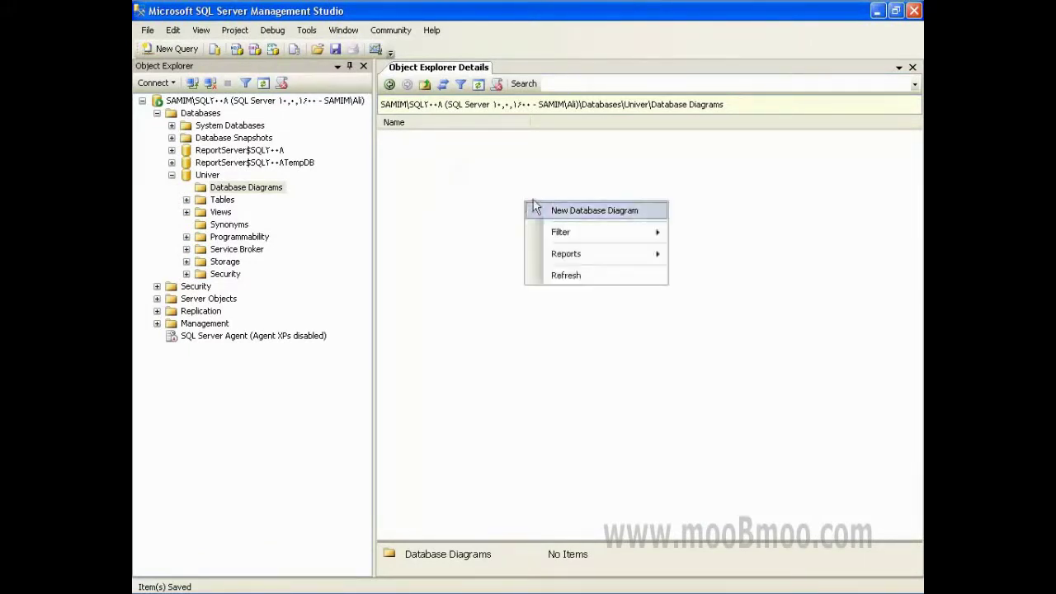
pyautogui.click(492, 146)
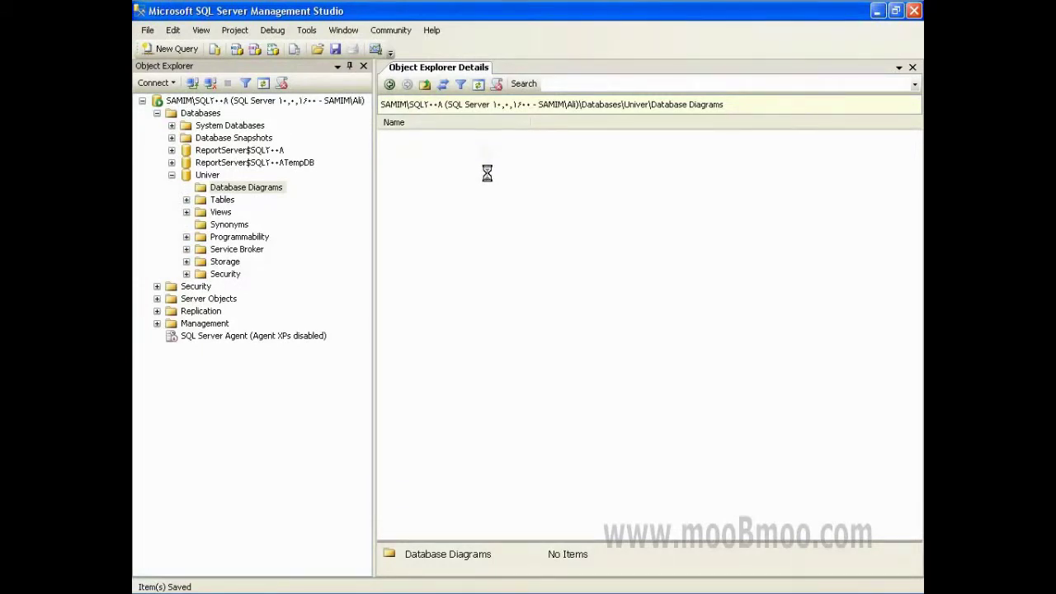
pyautogui.rightClick(487, 175)
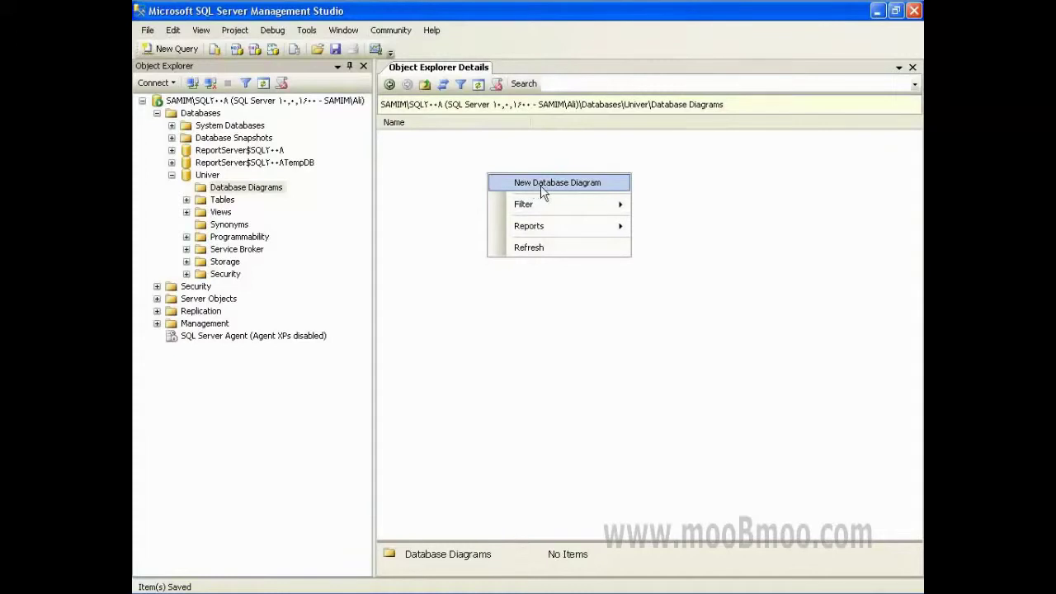
pyautogui.click(550, 190)
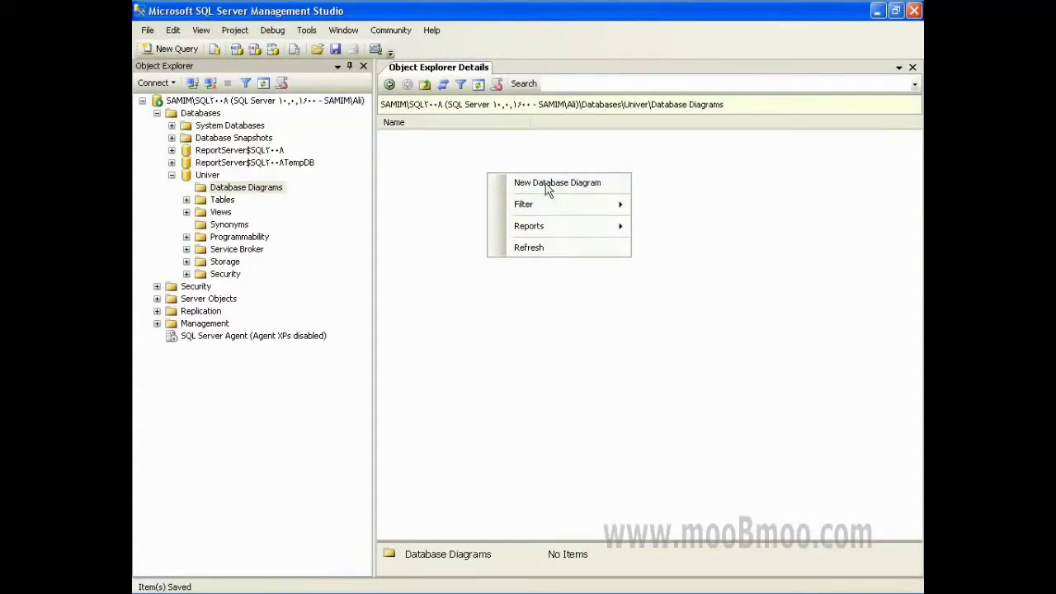
# - Add the Books, Orders and Student tables to the new diagram and finish adding tables
pyautogui.moveTo(408, 179); pyautogui.dragTo(602, 128)
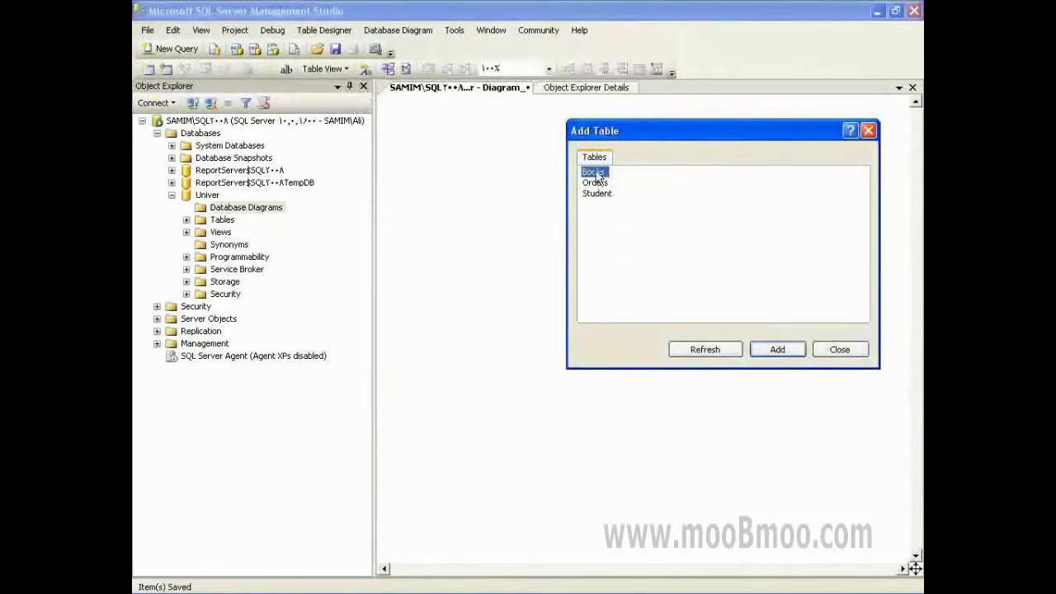
pyautogui.click(776, 350)
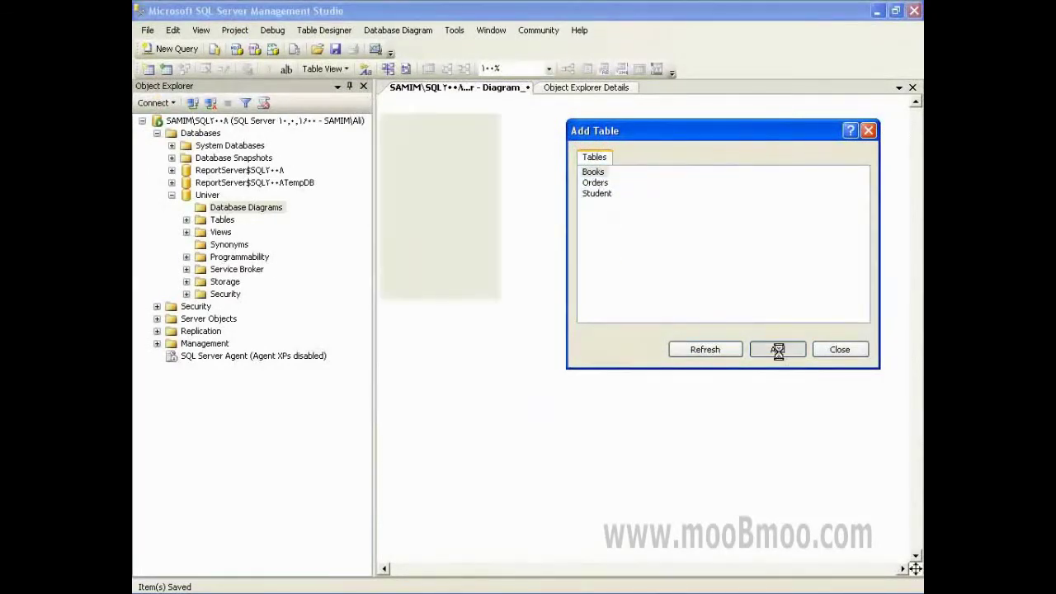
pyautogui.click(778, 351)
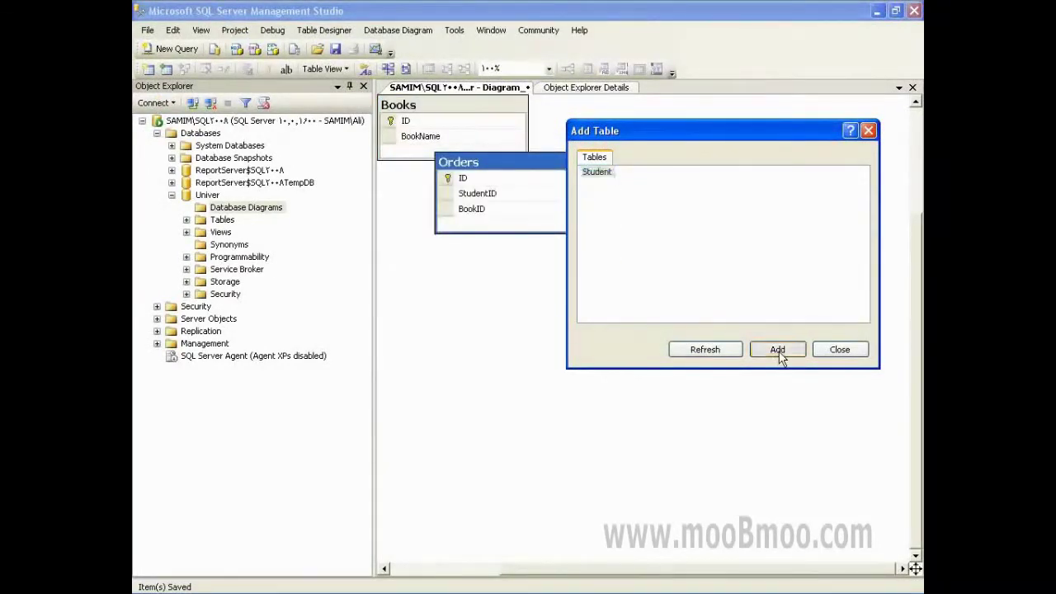
pyautogui.click(778, 350)
pyautogui.click(839, 349)
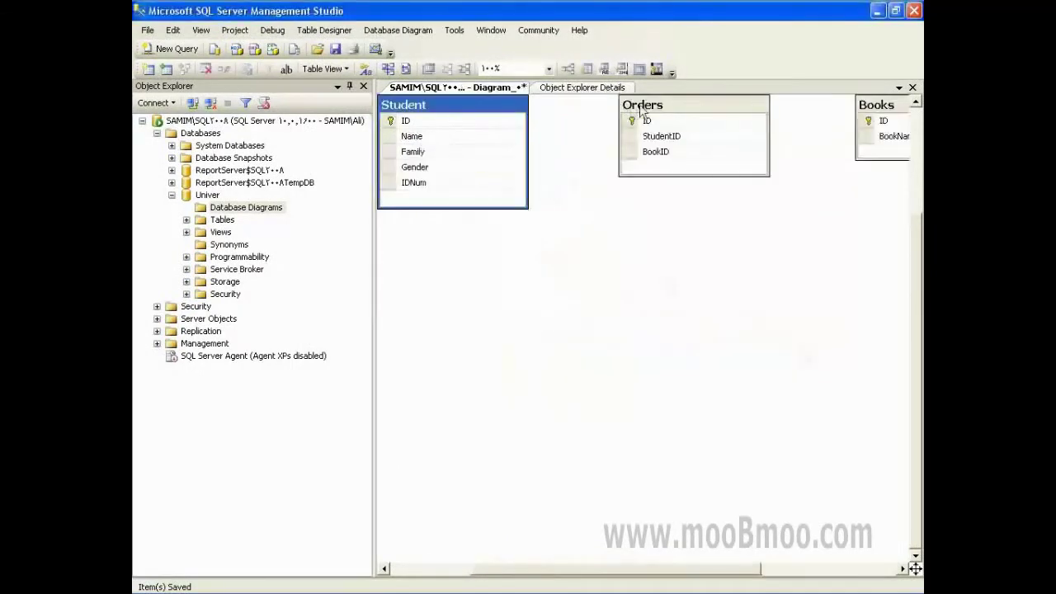
# - Arrange the diagram with the Student and Books tables side by side and the Orders table below them
pyautogui.moveTo(641, 112); pyautogui.dragTo(588, 234)
pyautogui.moveTo(495, 118); pyautogui.dragTo(503, 162)
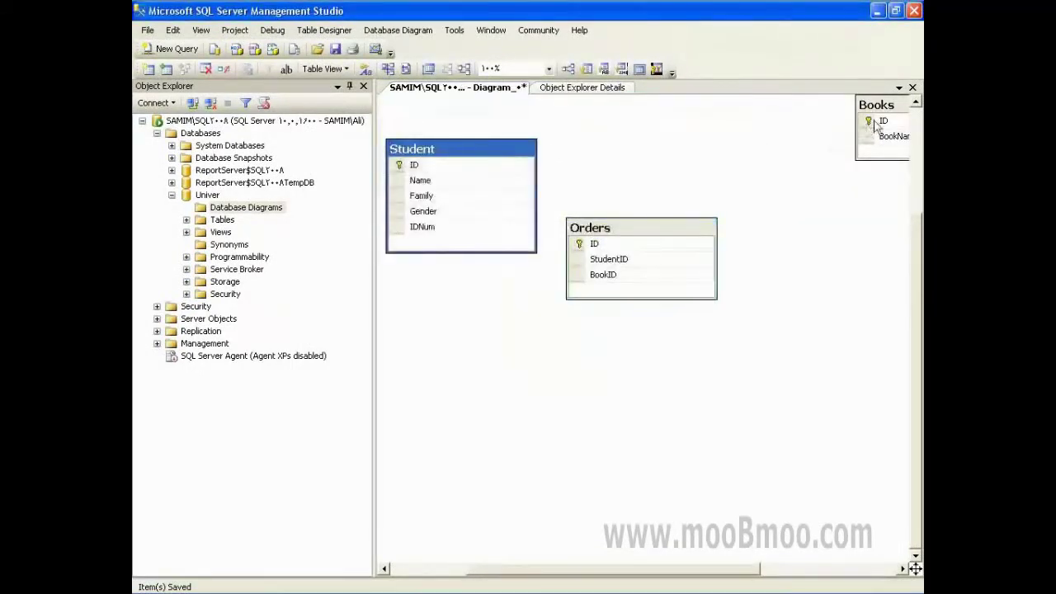
pyautogui.moveTo(876, 124); pyautogui.dragTo(681, 141)
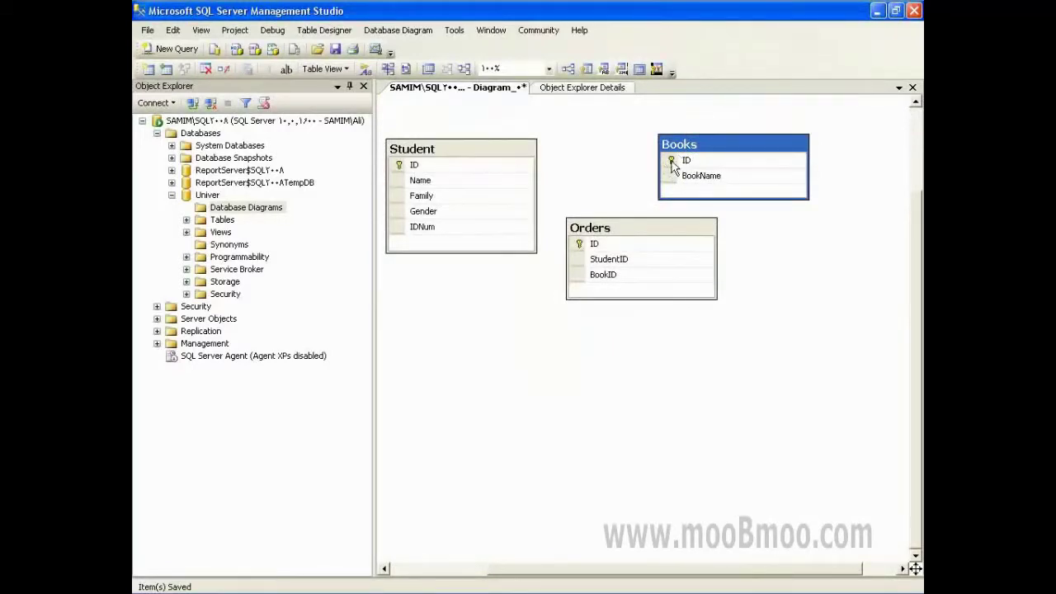
pyautogui.click(678, 164)
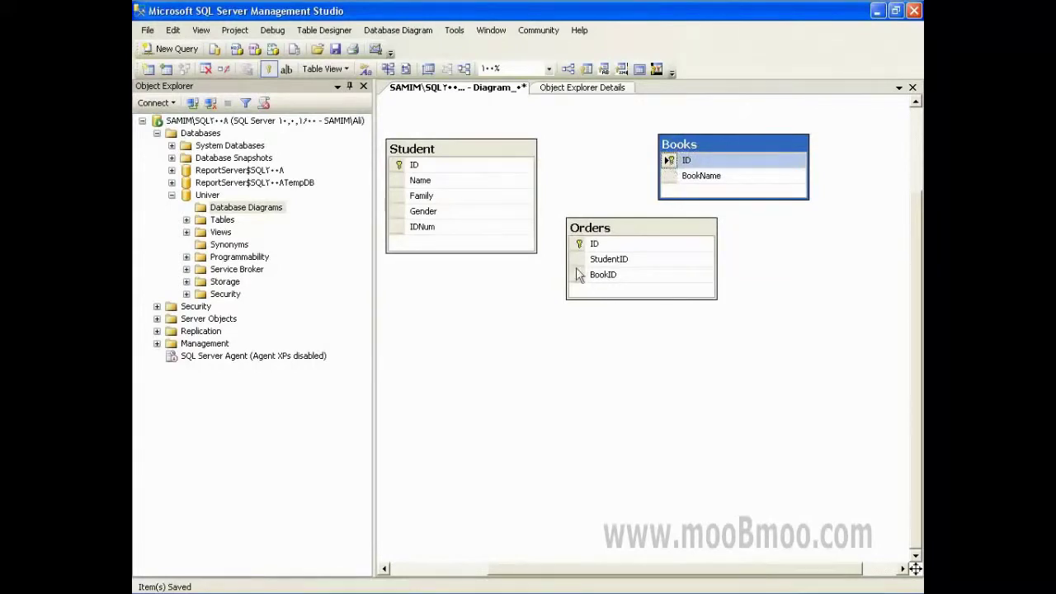
pyautogui.moveTo(580, 276); pyautogui.dragTo(675, 160)
pyautogui.moveTo(650, 225); pyautogui.dragTo(548, 316)
# - Create the FK_Orders_Books relationship from the Books ID key to the Orders BookID column, and shift Orders between the two upper tables
pyautogui.click(681, 188)
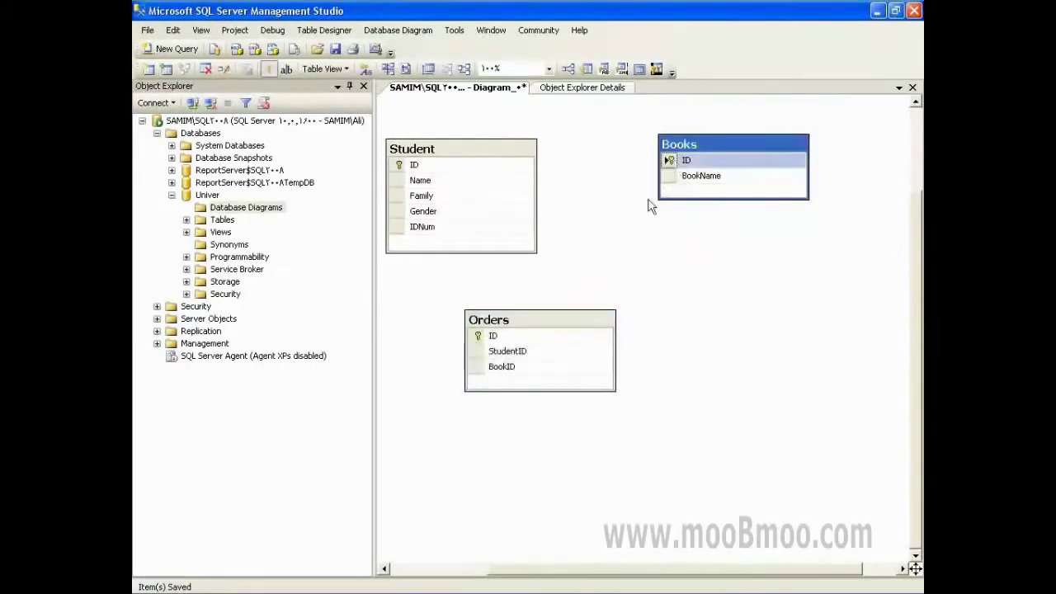
pyautogui.click(474, 366)
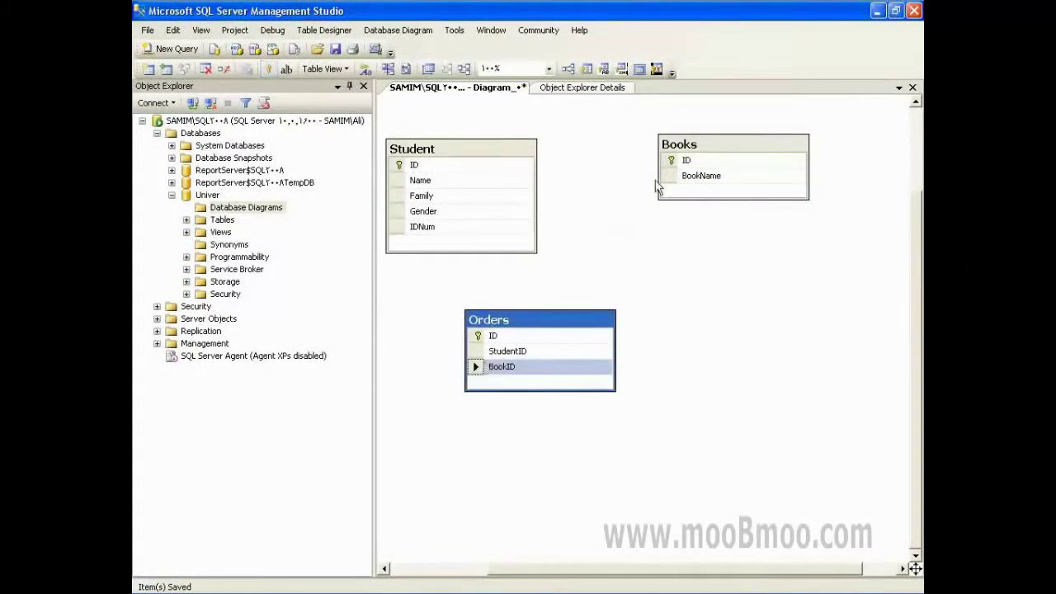
pyautogui.moveTo(674, 163); pyautogui.dragTo(478, 369)
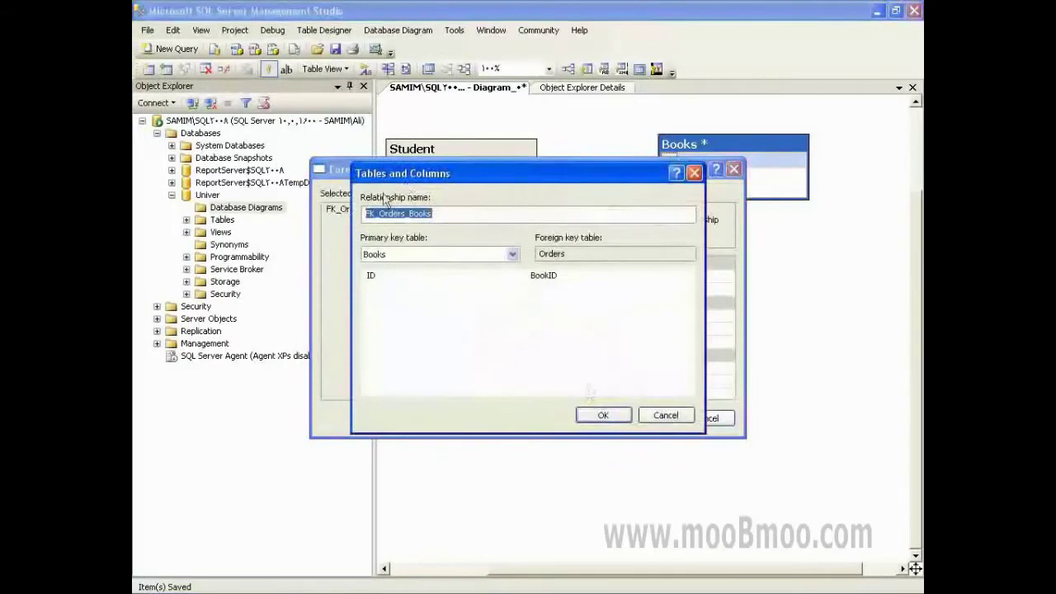
pyautogui.click(603, 417)
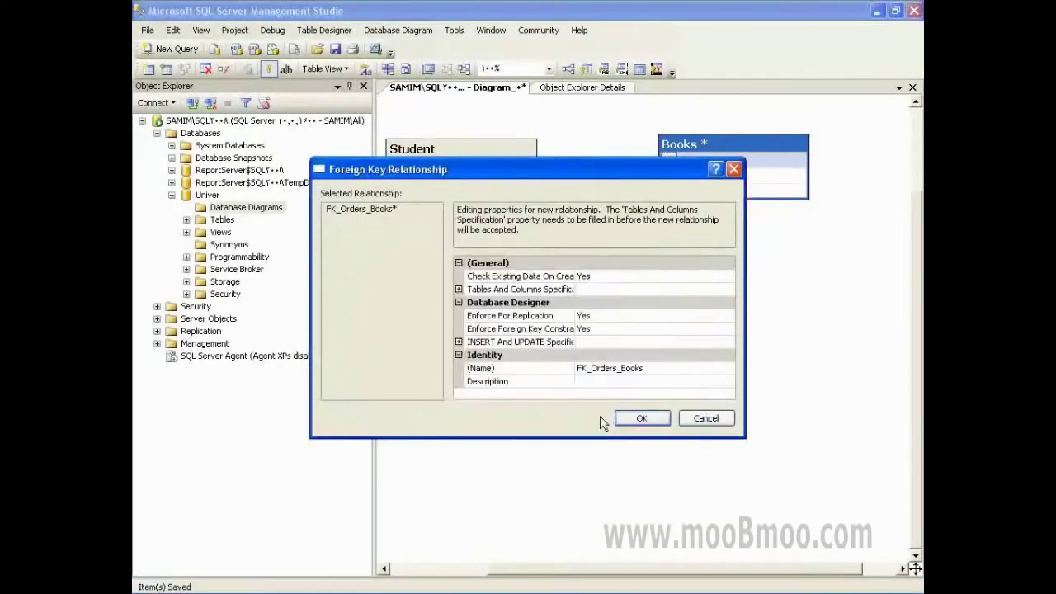
pyautogui.click(639, 418)
pyautogui.moveTo(518, 320)
pyautogui.mouseDown()
pyautogui.moveTo(660, 325)
pyautogui.moveTo(536, 325)
pyautogui.mouseUp()
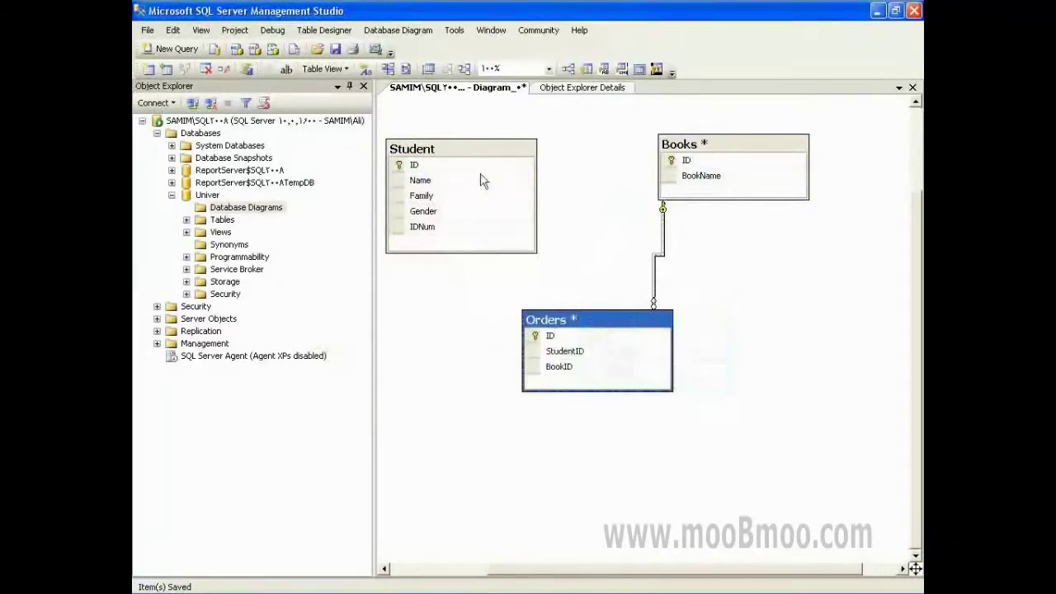
# - Create the FK_Orders_Student relationship from the Student ID key to the Orders StudentID column, and move the Student table slightly up and right
pyautogui.click(401, 168)
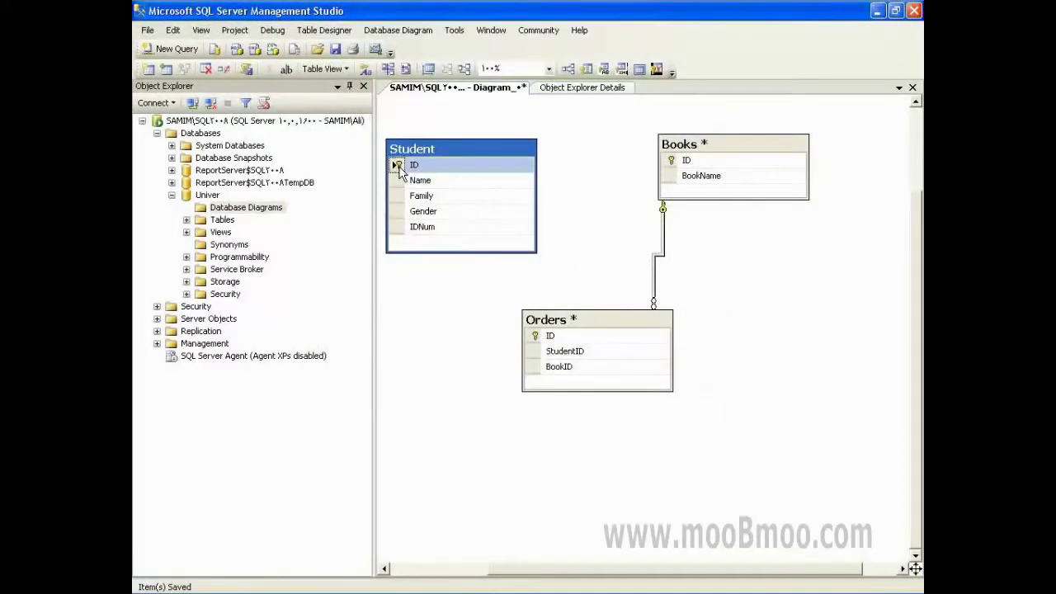
pyautogui.click(533, 352)
pyautogui.moveTo(401, 166); pyautogui.dragTo(537, 363)
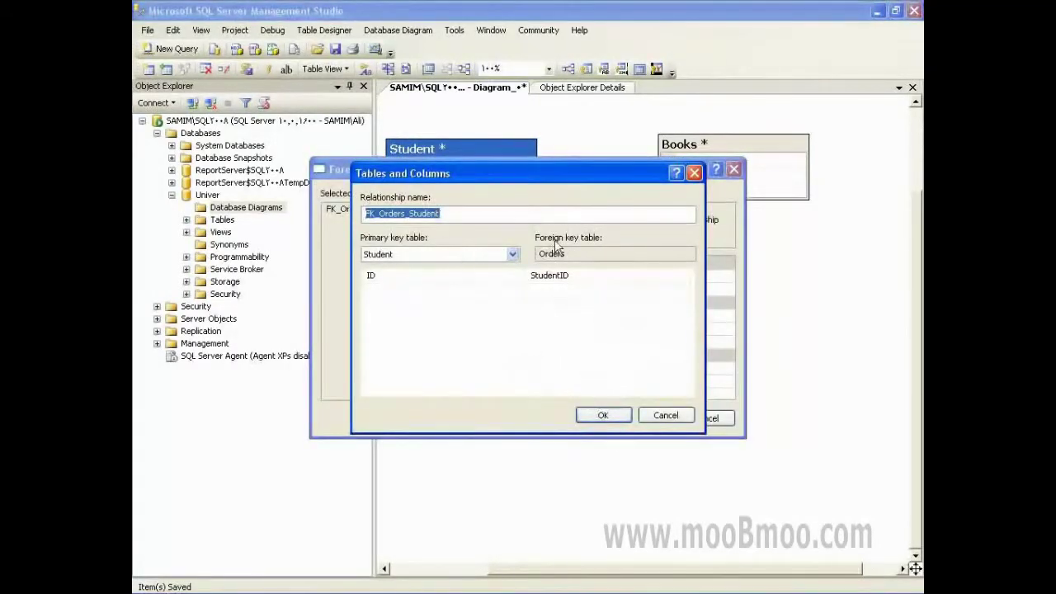
pyautogui.click(496, 280)
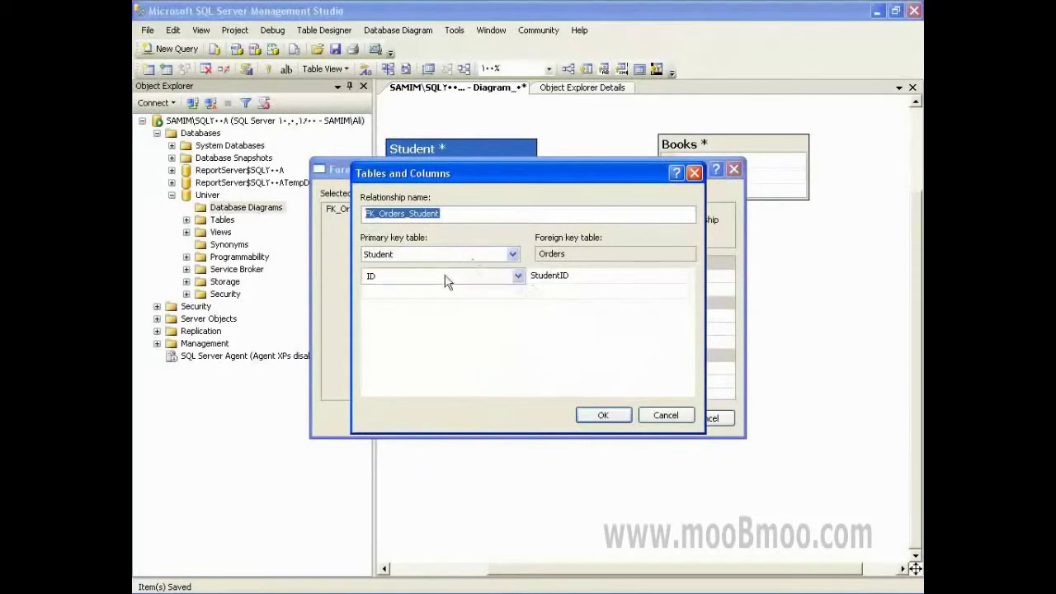
pyautogui.click(551, 281)
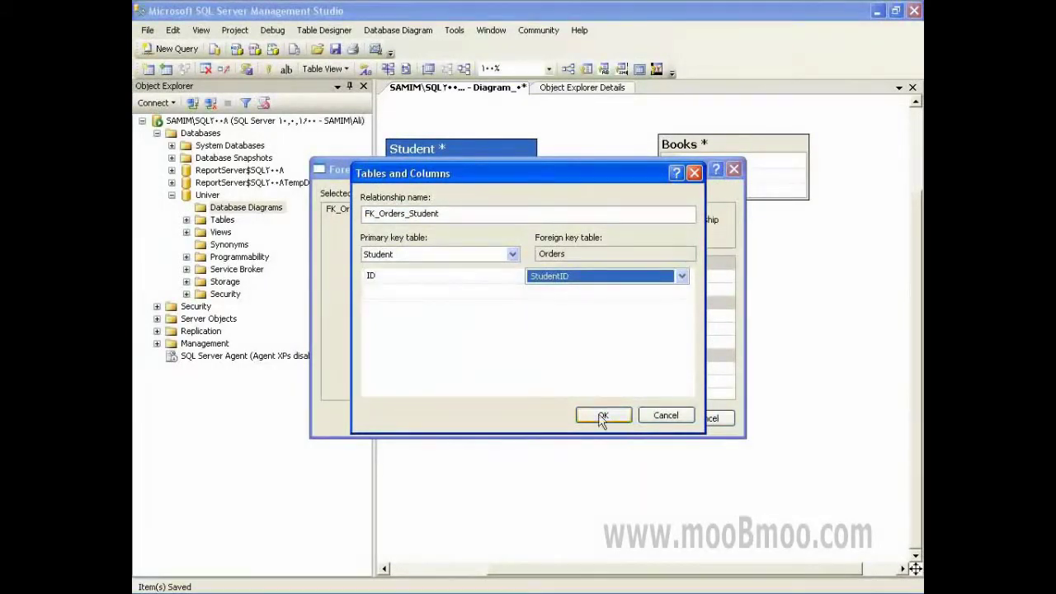
pyautogui.click(602, 416)
pyautogui.click(641, 417)
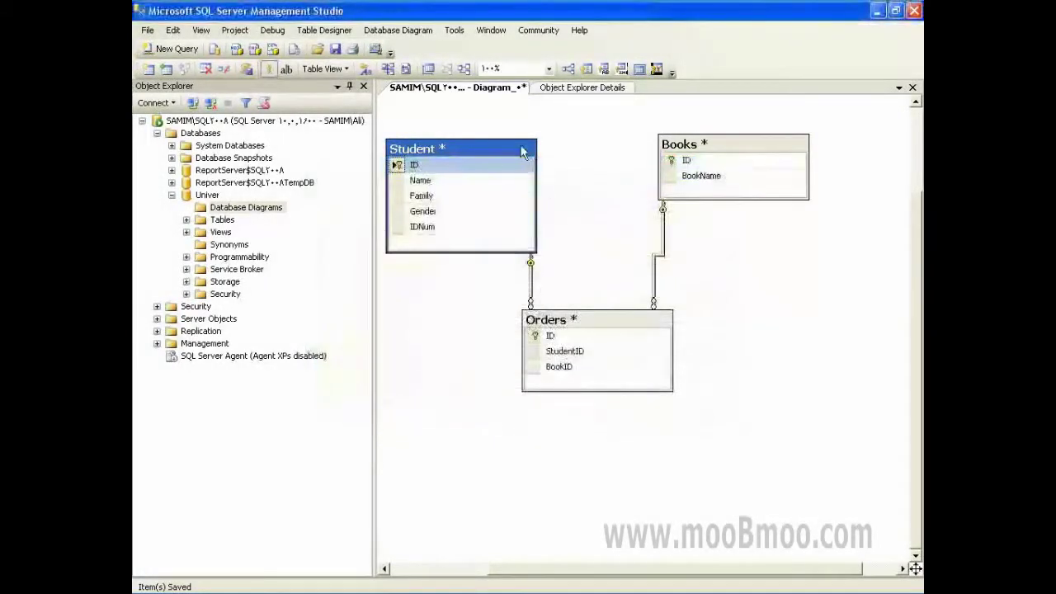
pyautogui.moveTo(521, 152); pyautogui.dragTo(543, 134)
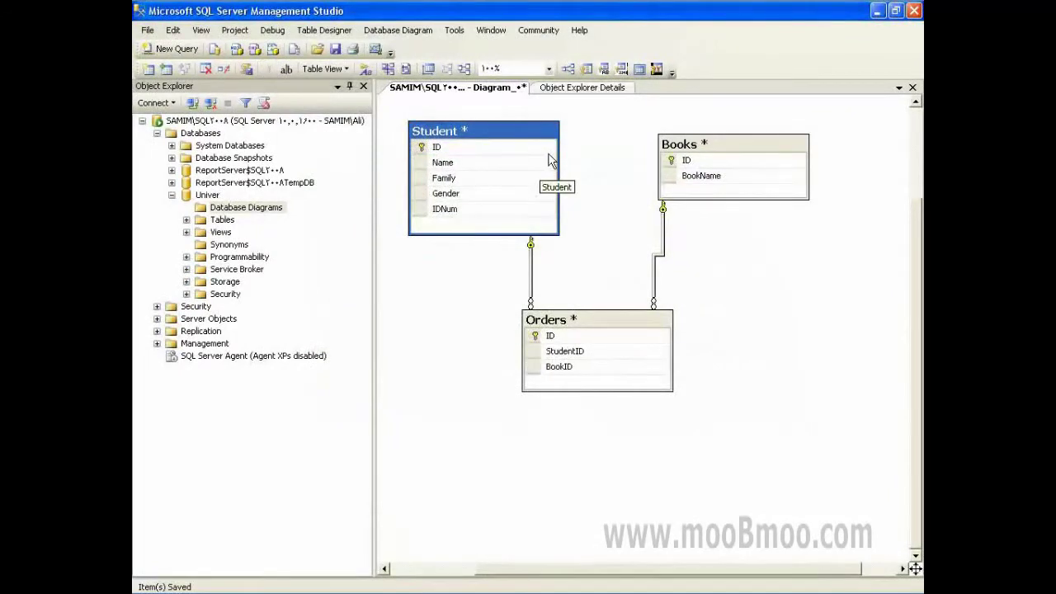
# - Examine the StudentID and BookID columns of the Orders table in the diagram
pyautogui.click(577, 321)
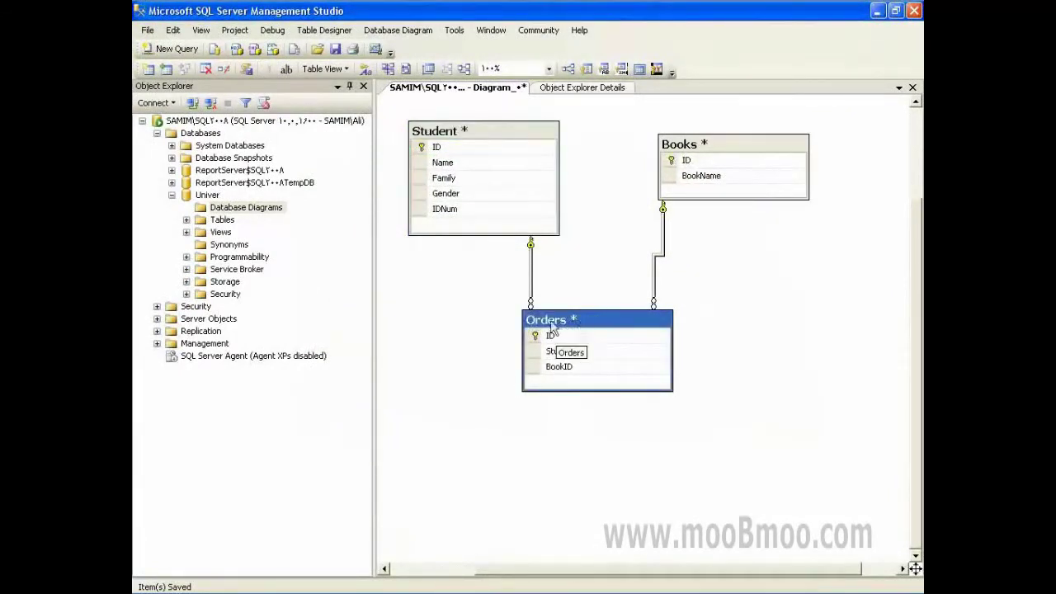
pyautogui.click(550, 351)
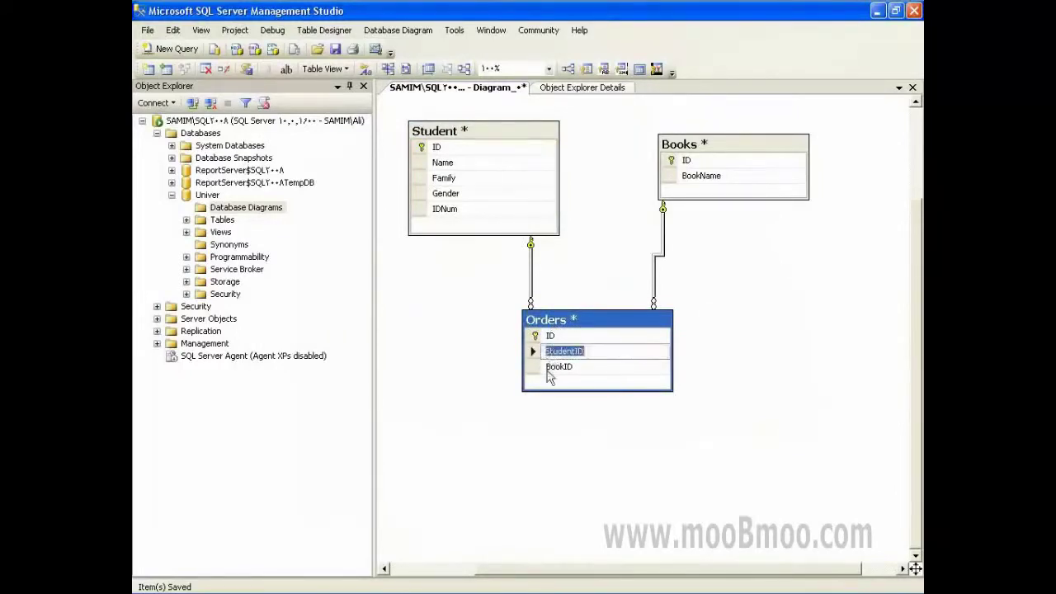
pyautogui.click(551, 366)
pyautogui.click(559, 353)
pyautogui.click(535, 366)
pyautogui.click(539, 351)
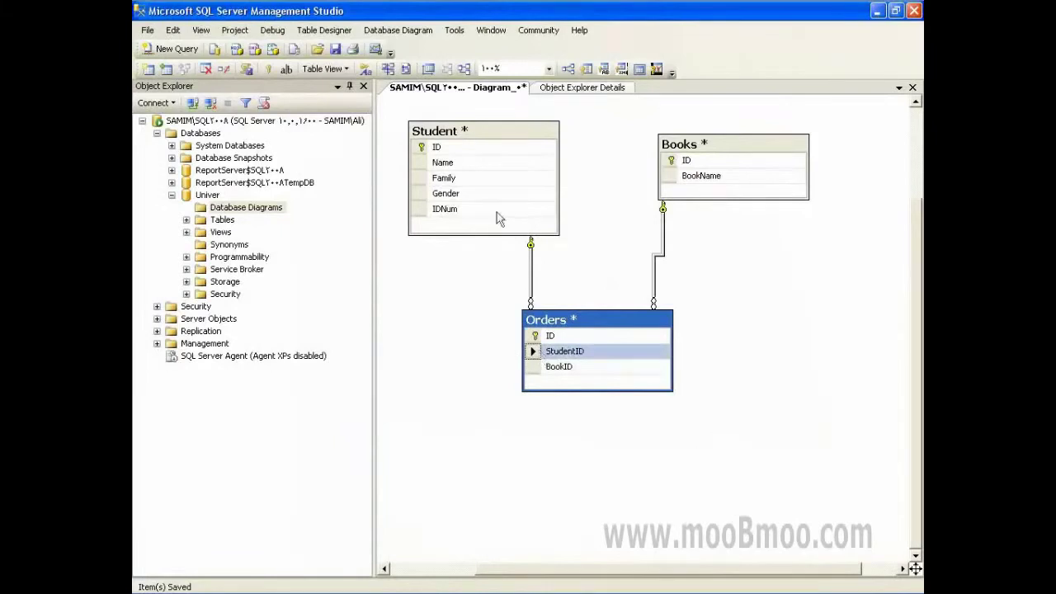
# - Save the diagram and its table changes under the name MyDiagram
pyautogui.click(335, 49)
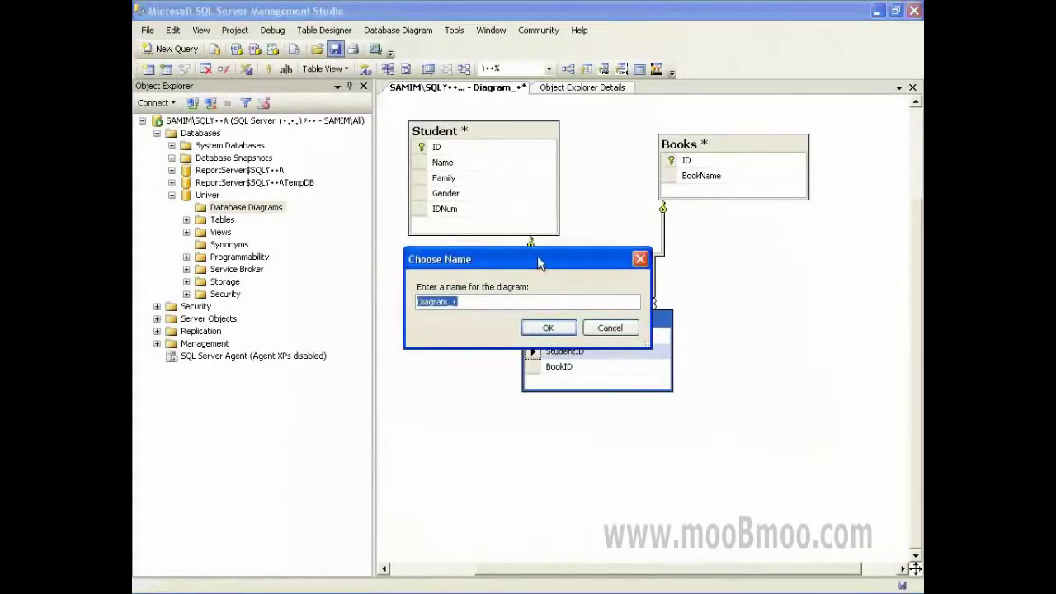
pyautogui.moveTo(537, 255); pyautogui.dragTo(583, 132)
pyautogui.click(598, 269)
pyautogui.click(336, 50)
pyautogui.write('My')
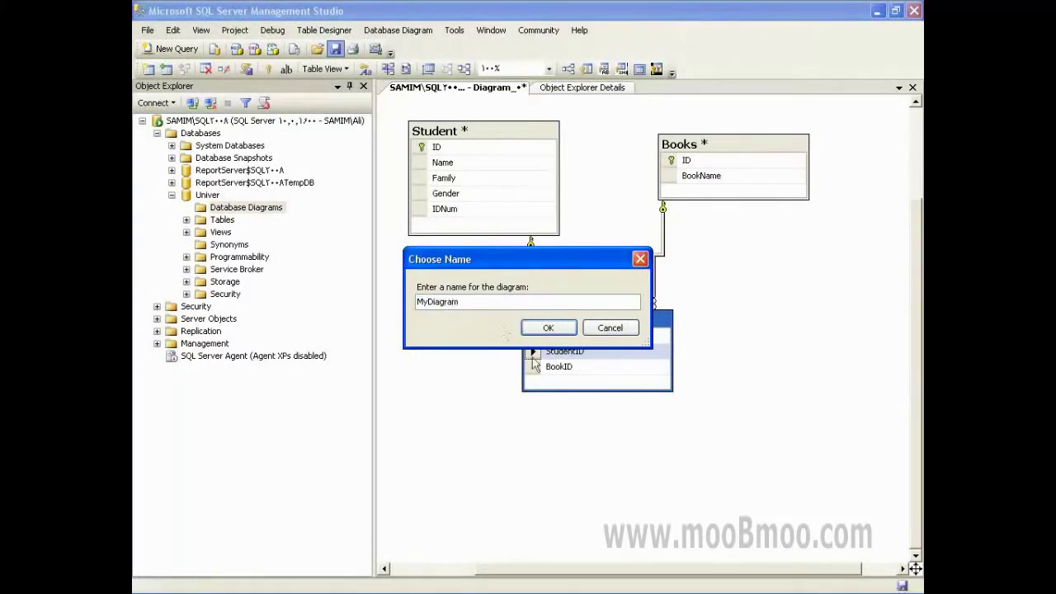
pyautogui.click(548, 327)
pyautogui.click(518, 420)
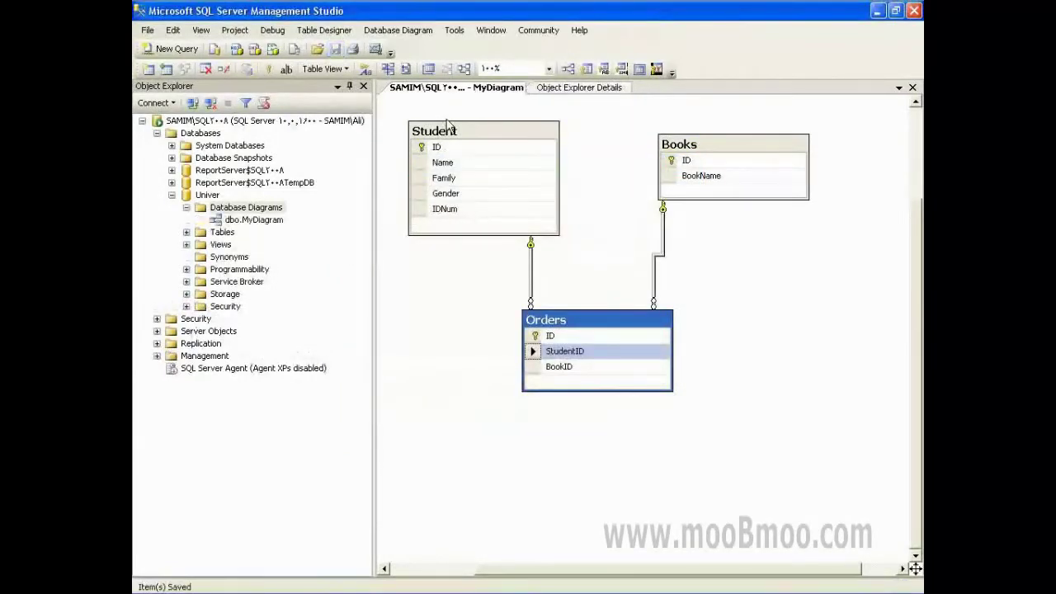
# - Return to the Object Explorer Details and refresh the Database Diagrams list
pyautogui.click(614, 88)
pyautogui.rightClick(490, 202)
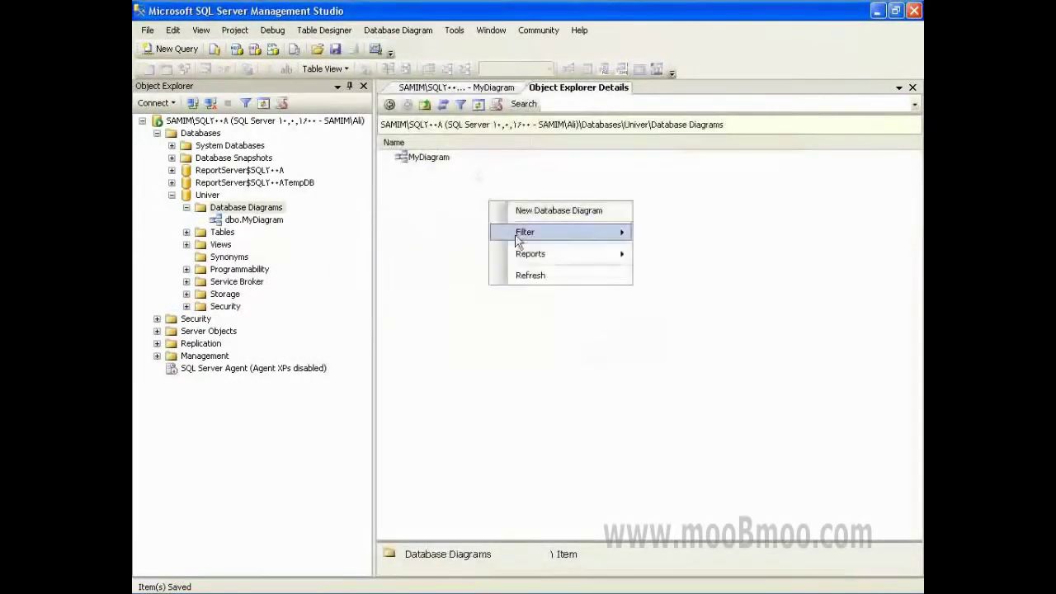
pyautogui.click(536, 275)
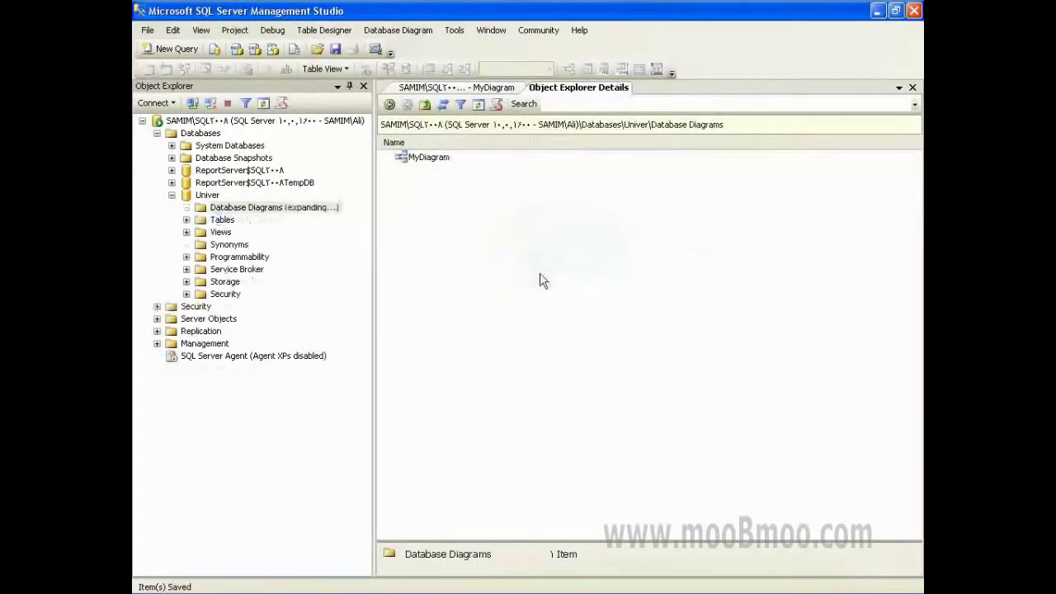
# - Open MyDiagram from the Database Diagrams list and close the diagram document
pyautogui.click(430, 161)
pyautogui.doubleClick(430, 161)
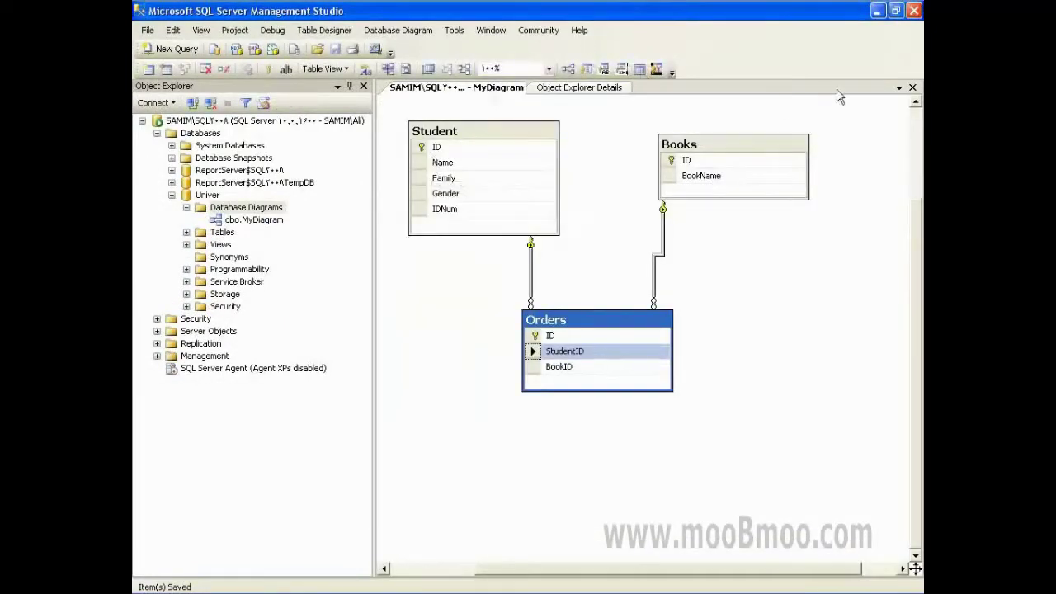
pyautogui.click(912, 87)
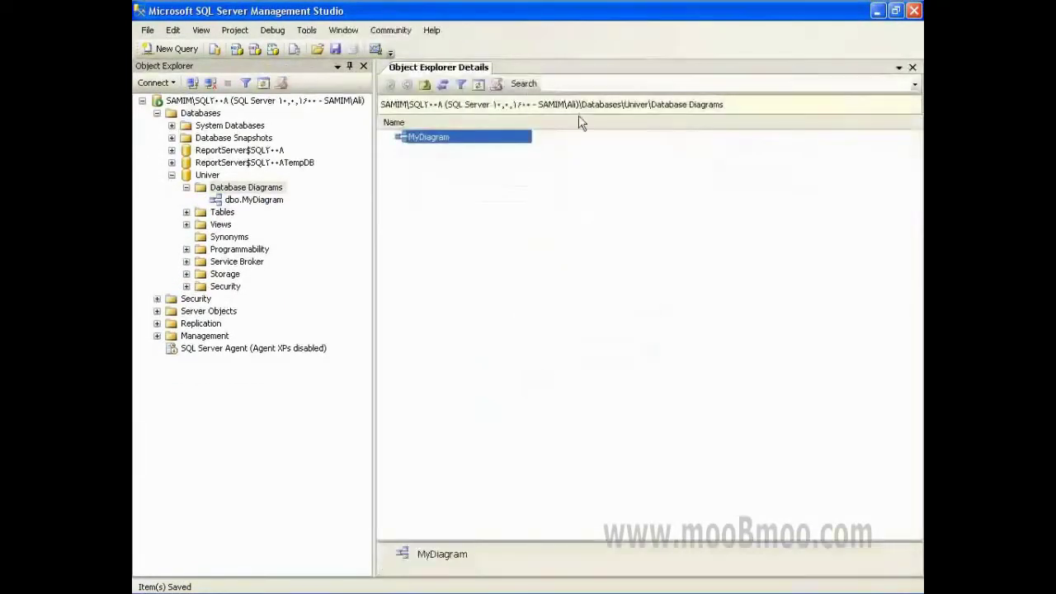
# - Reopen MyDiagram for modification from the Database Diagrams list
pyautogui.rightClick(430, 139)
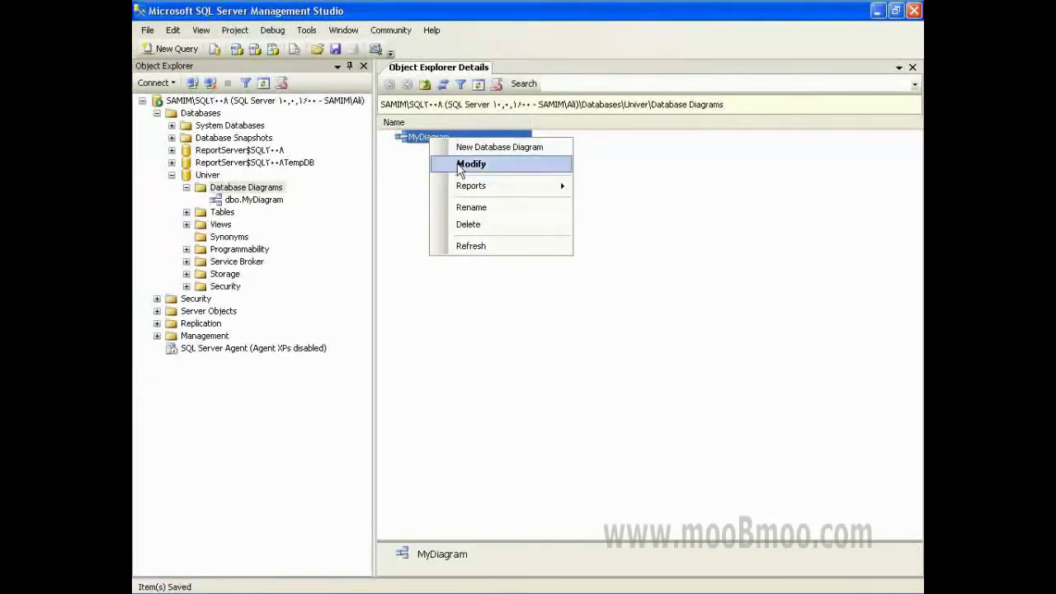
pyautogui.click(610, 160)
pyautogui.rightClick(438, 144)
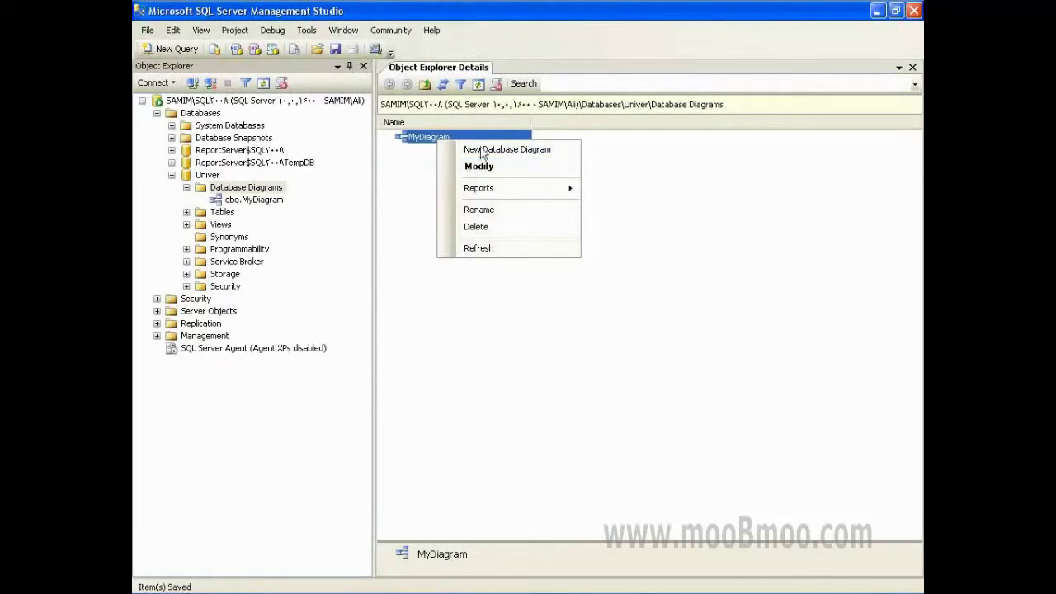
pyautogui.click(478, 166)
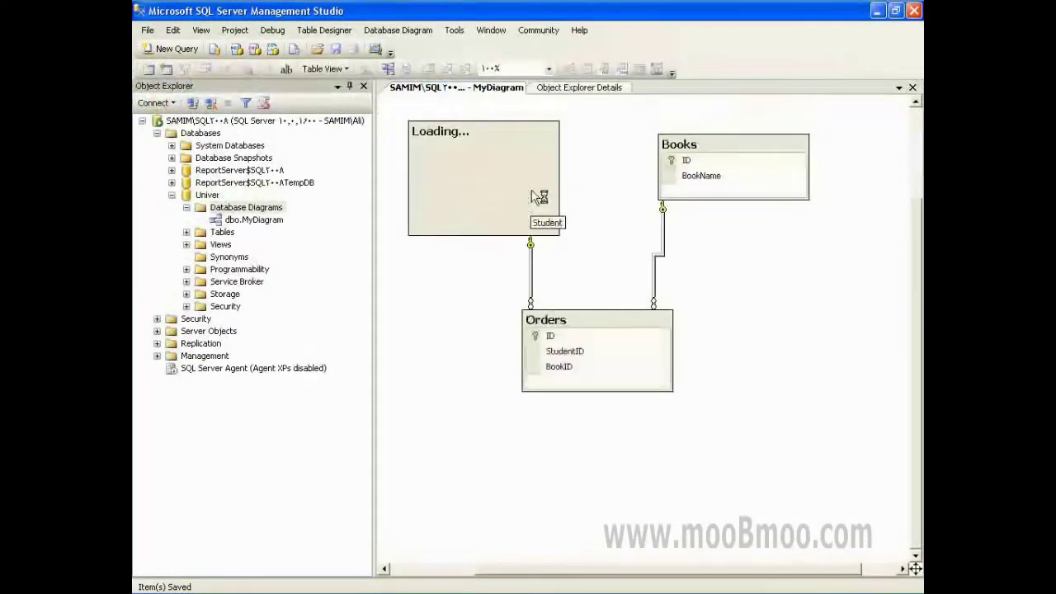